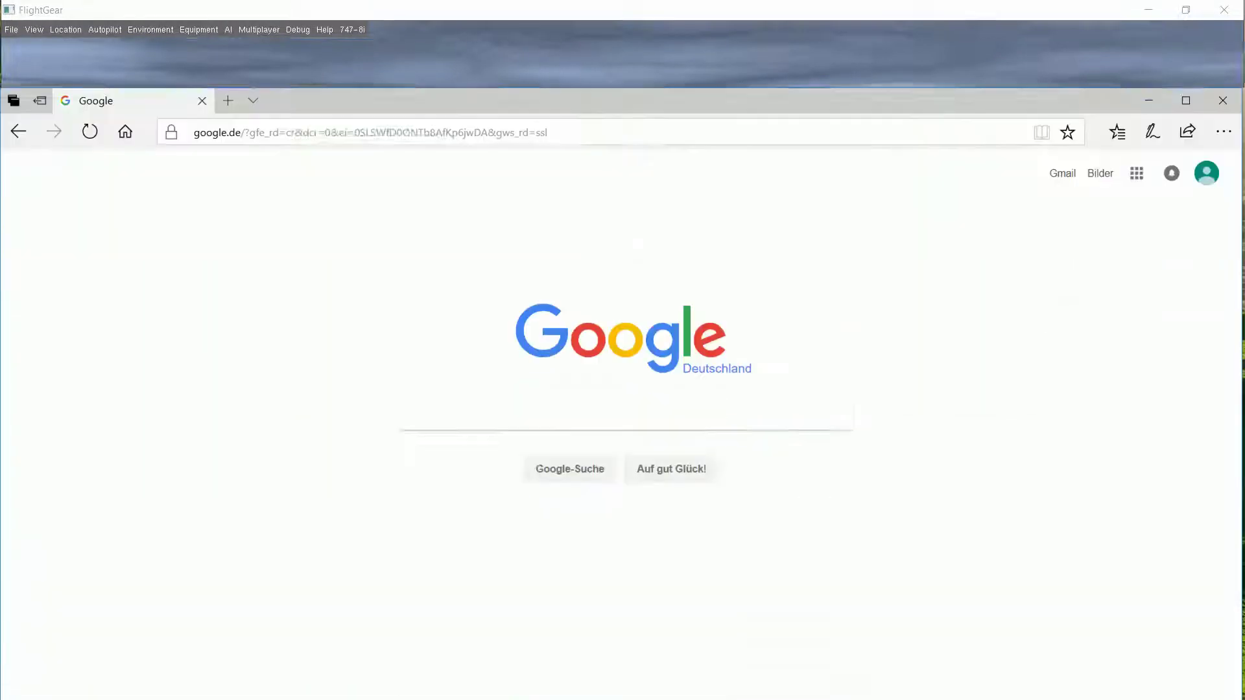
Switch from FlightGear to the browser showing the Google start page, filling the screen
left_click(537, 325)
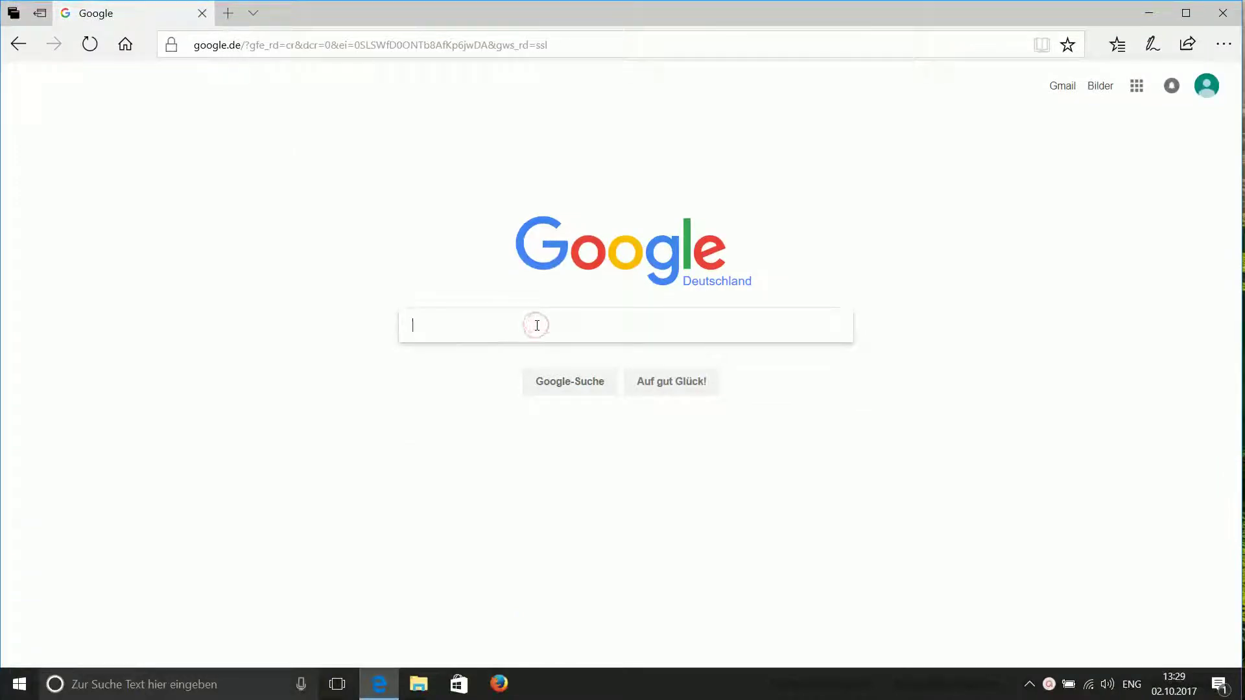
Search Google for 'barry's blackbox' using the autocomplete suggestion
type("Barry")
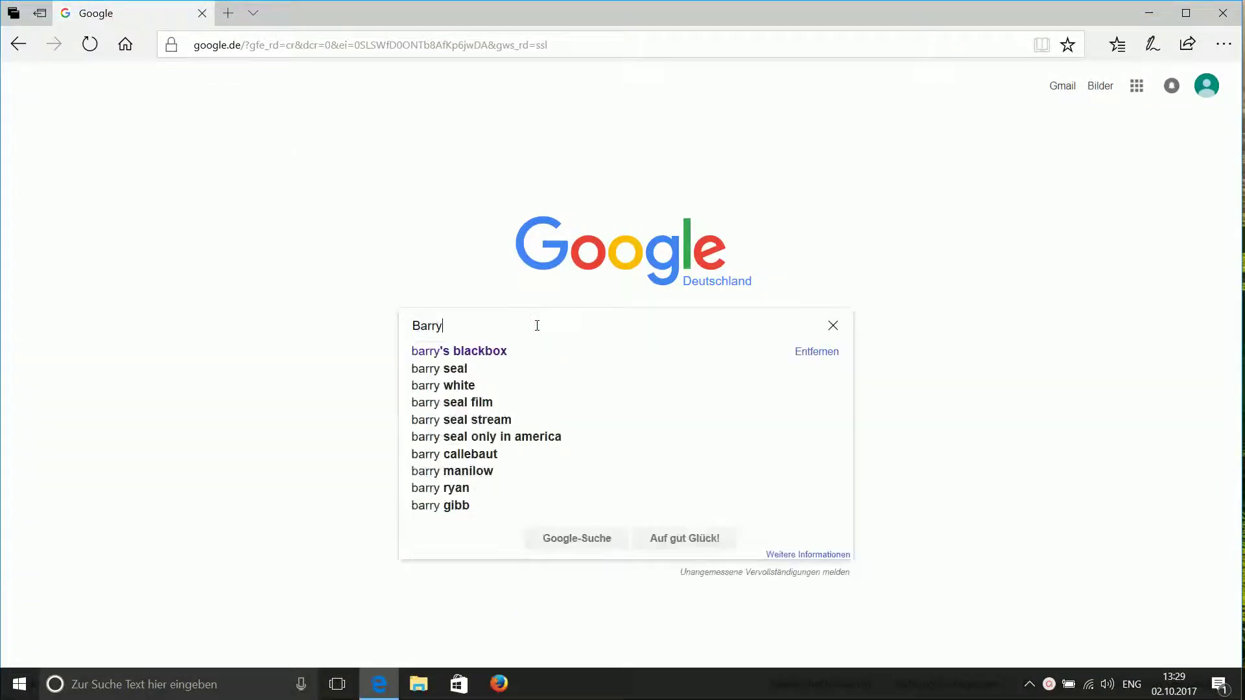
key("Down")
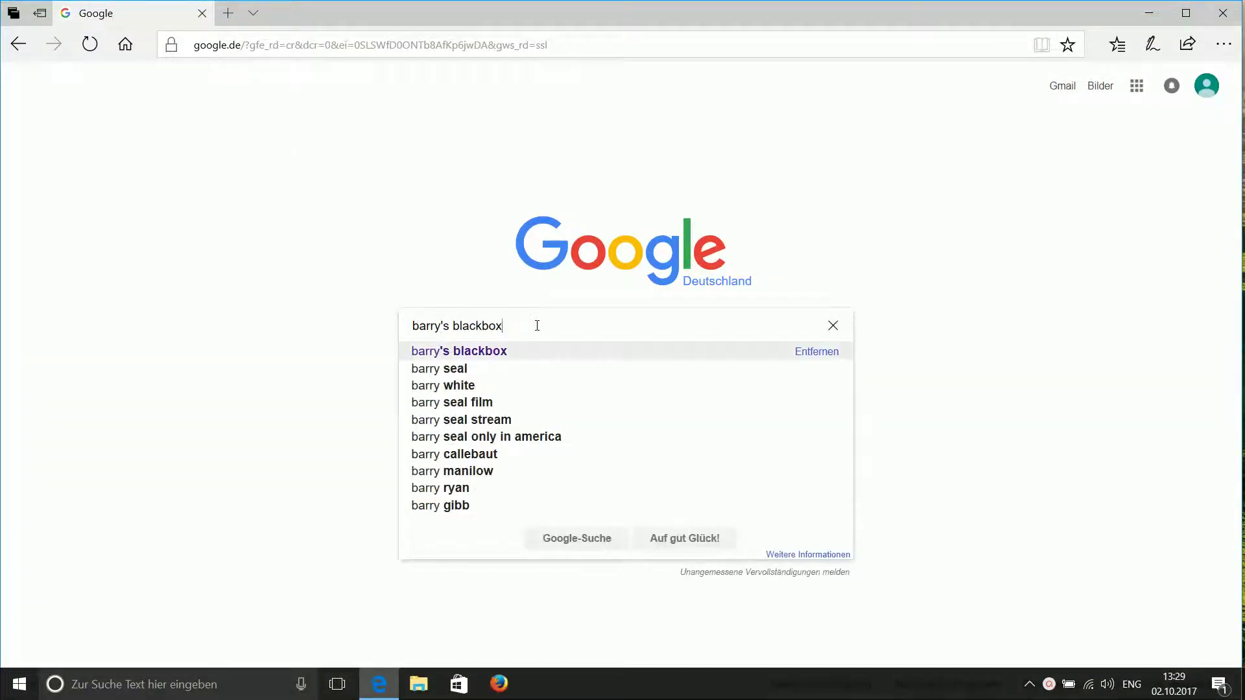
key("Return")
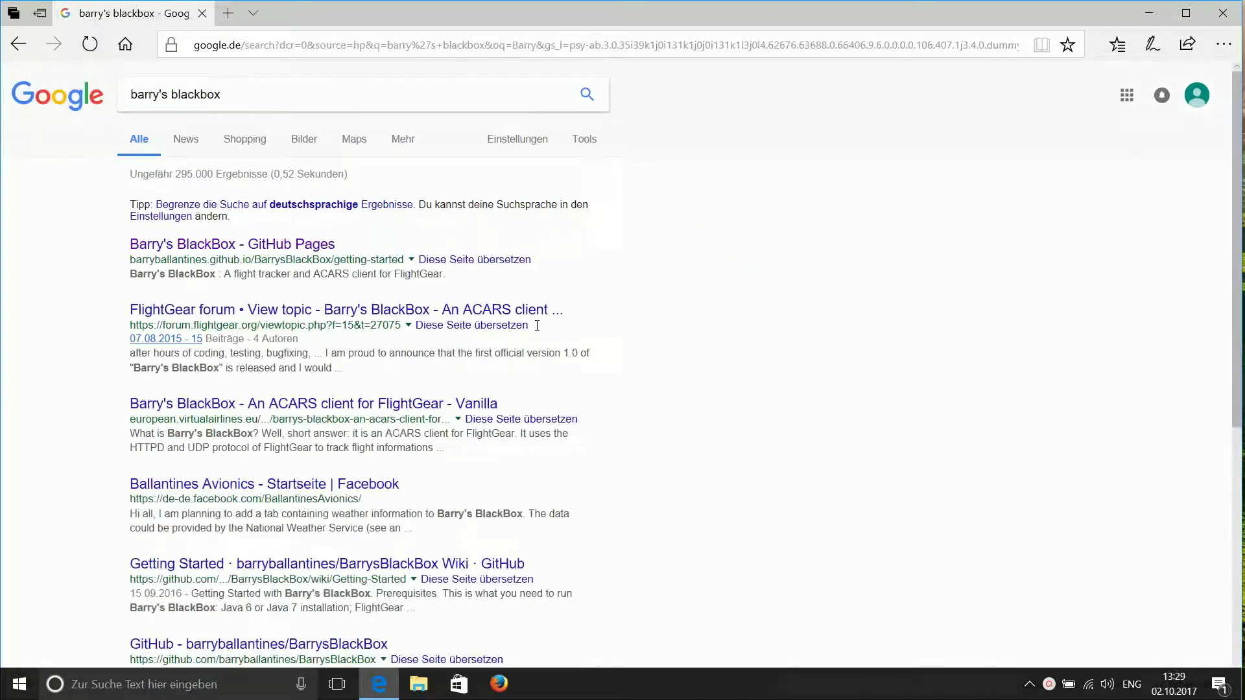
Open the Barry's BlackBox GitHub Pages site and load its latest .zip release in a new tab
left_click(261, 246)
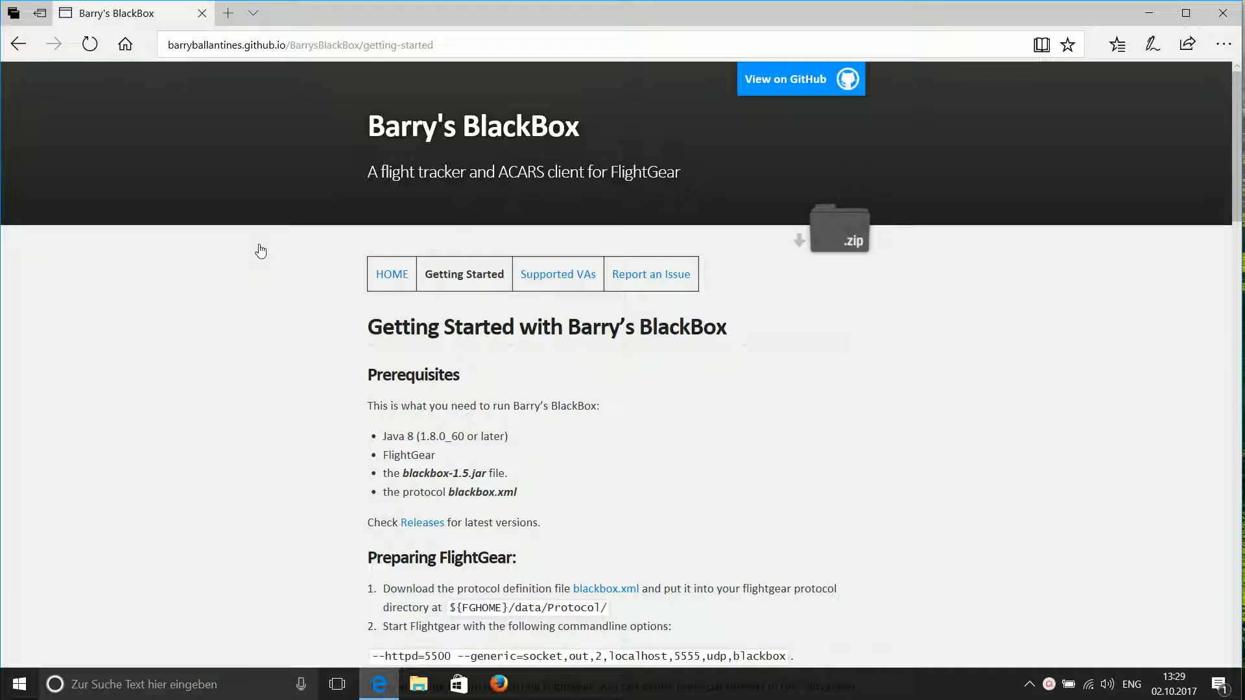
right_click(842, 240)
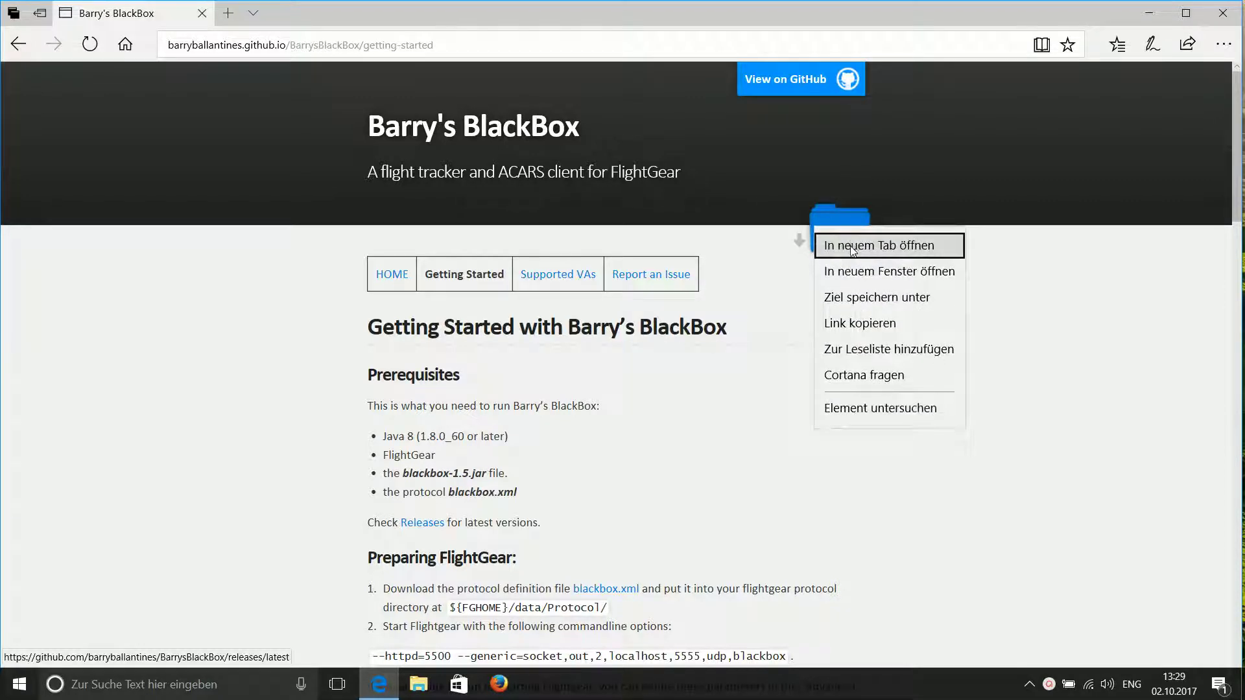
key("Escape")
middle_click(851, 250)
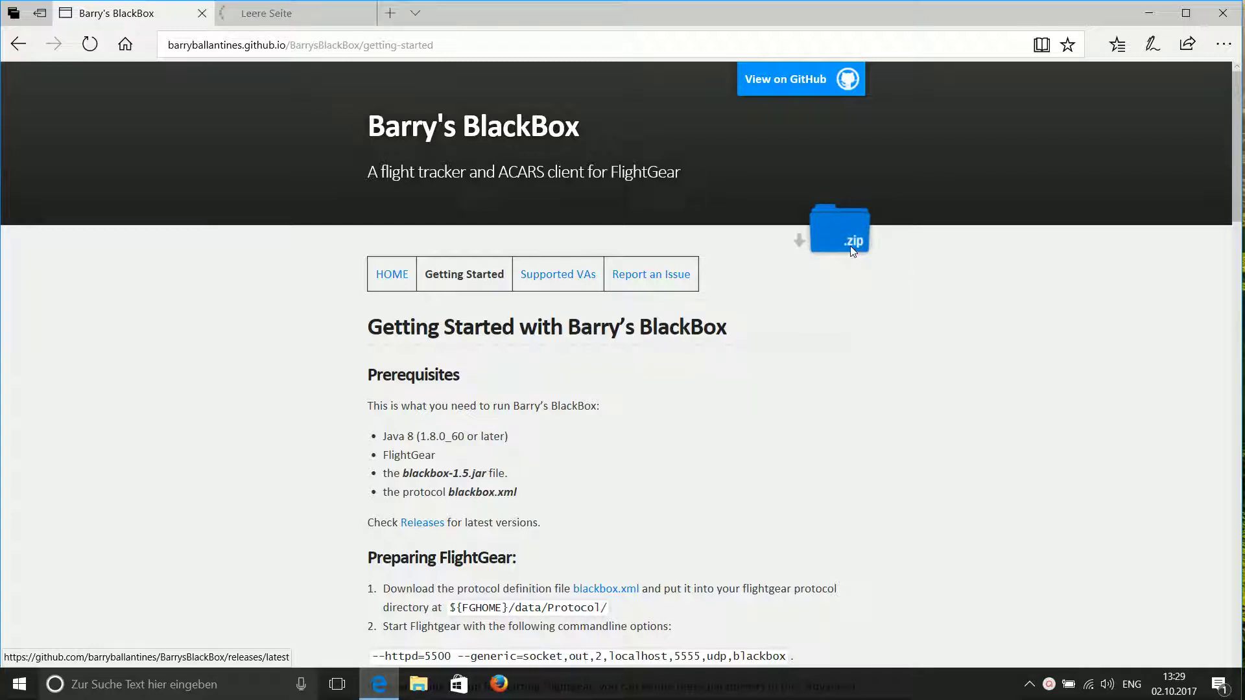
Go to the v1.6 release tab and scroll down to its Downloads list
left_click(316, 8)
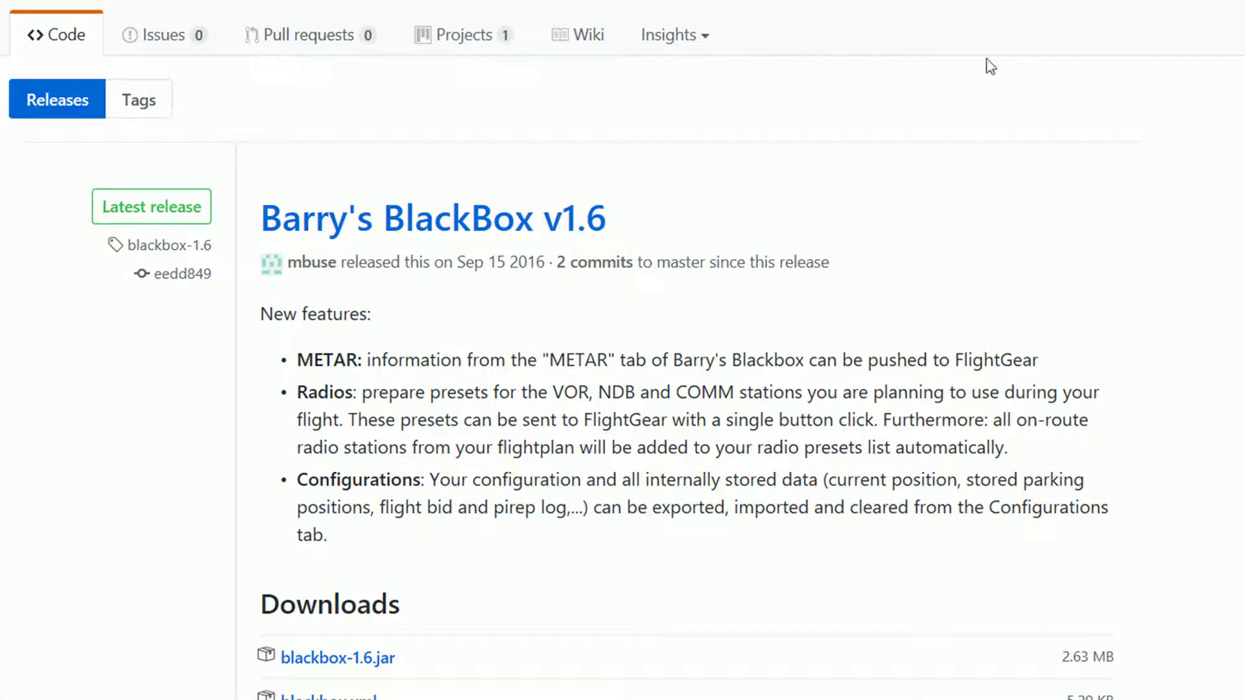
scroll(1122, 70, "down", 5)
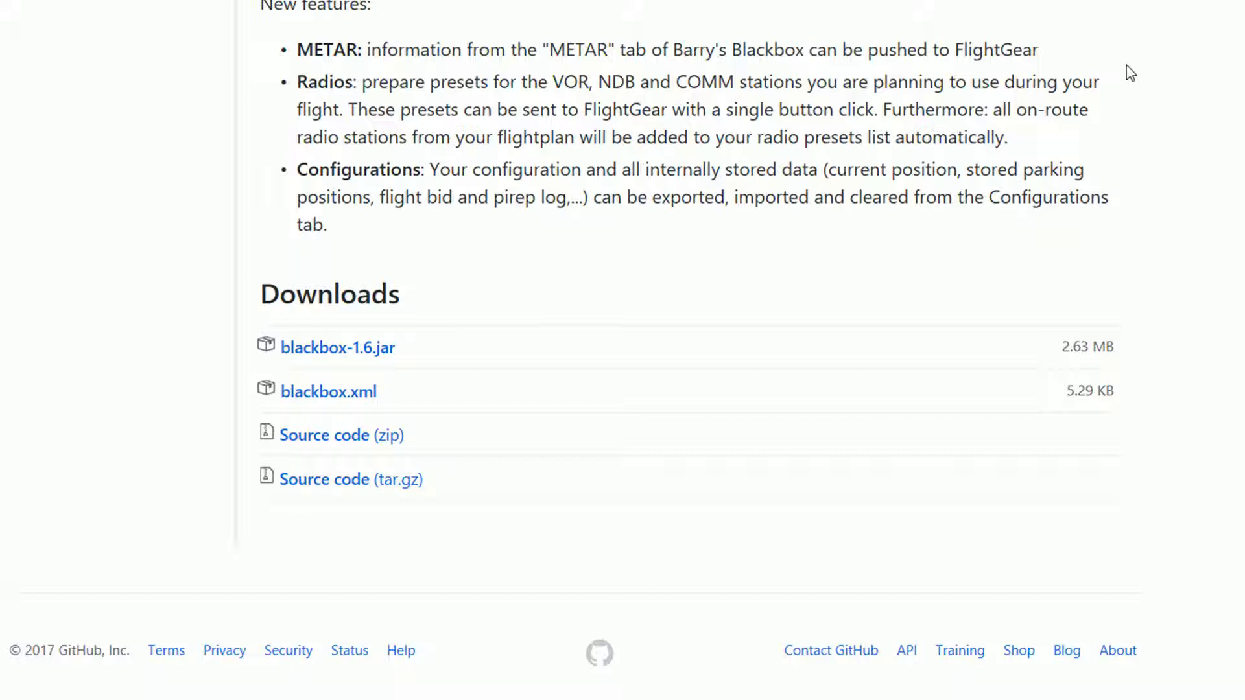
Download and save blackbox-1.6.jar and blackbox.xml, then open their folder
left_click(337, 345)
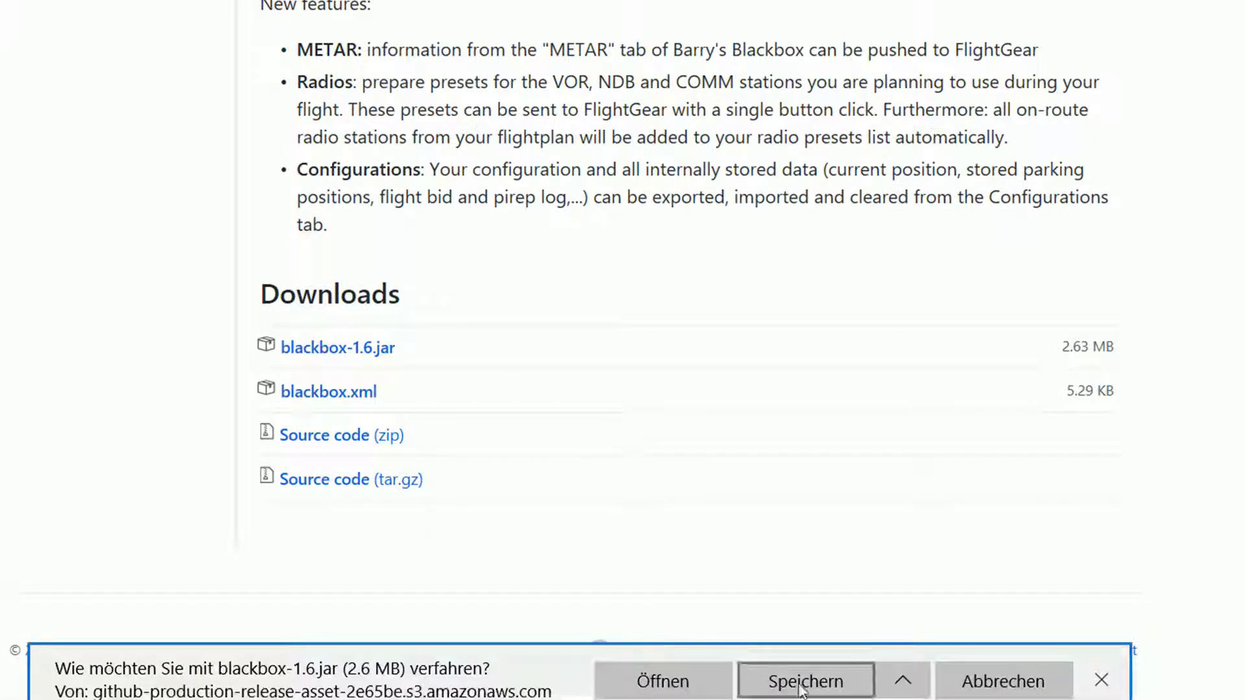
left_click(814, 689)
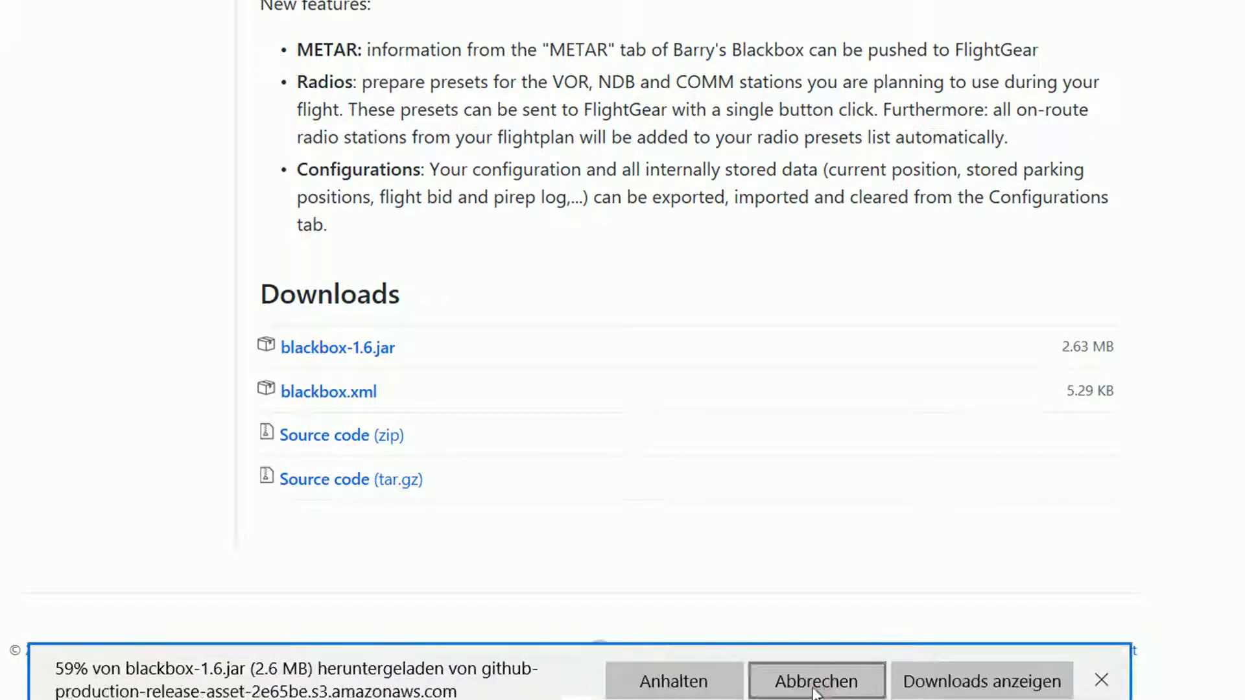
left_click(342, 397)
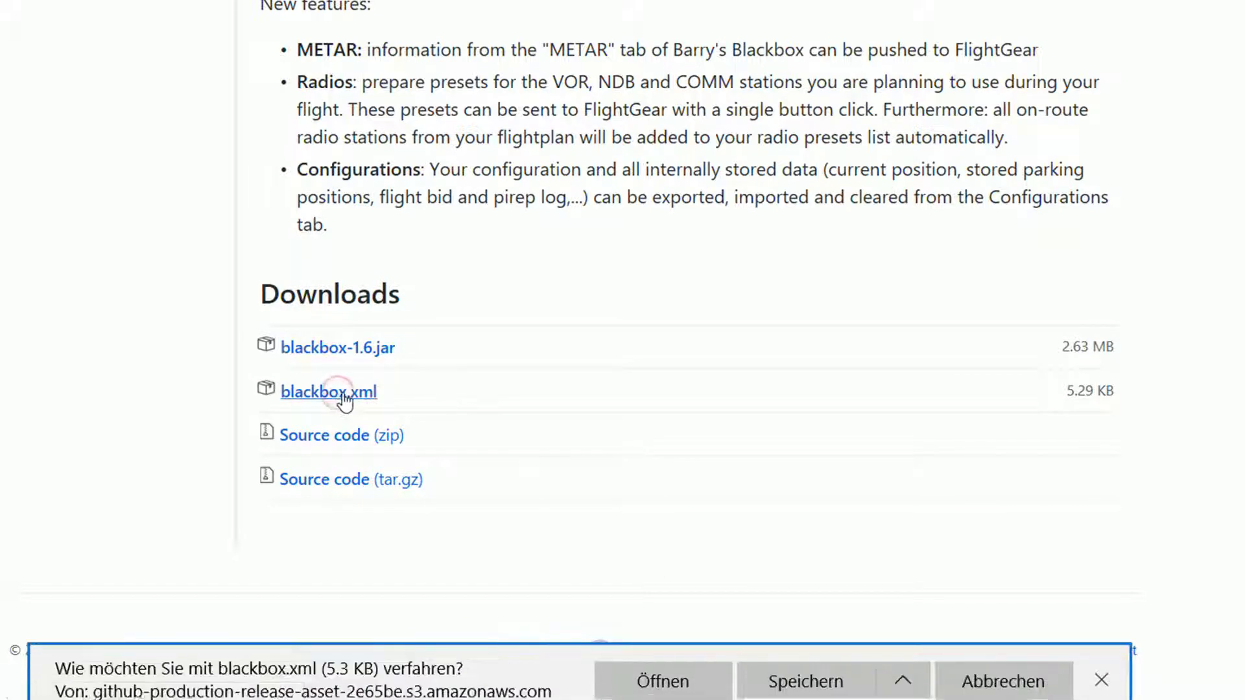
left_click(833, 687)
left_click(834, 689)
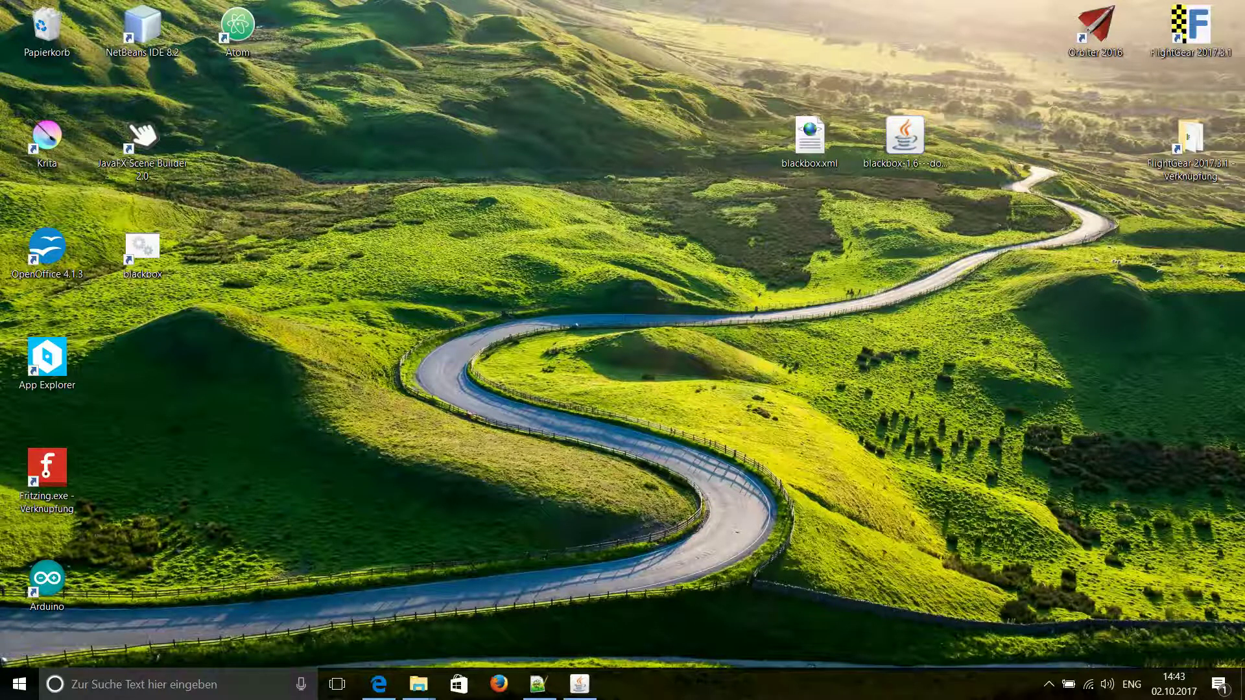
Move blackbox.xml into FlightGear 2017.3.1's data\Protocol folder and close Explorer
double_click(1198, 157)
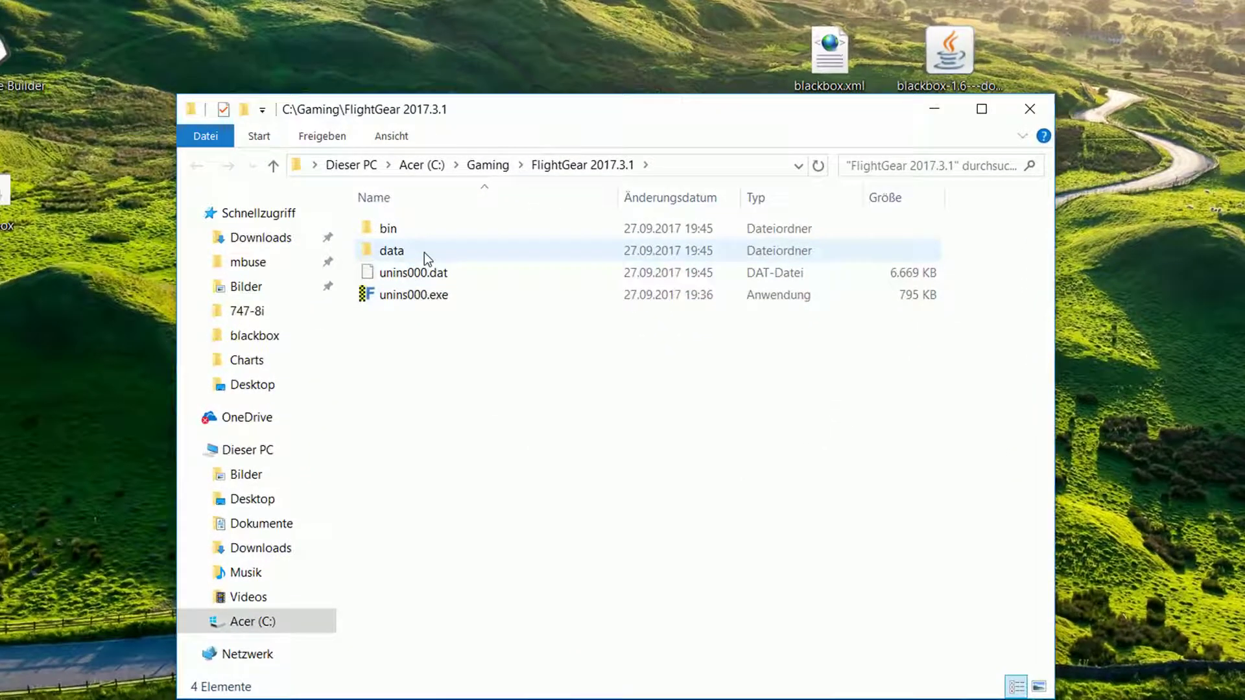
double_click(424, 252)
scroll(428, 291, "down", 7)
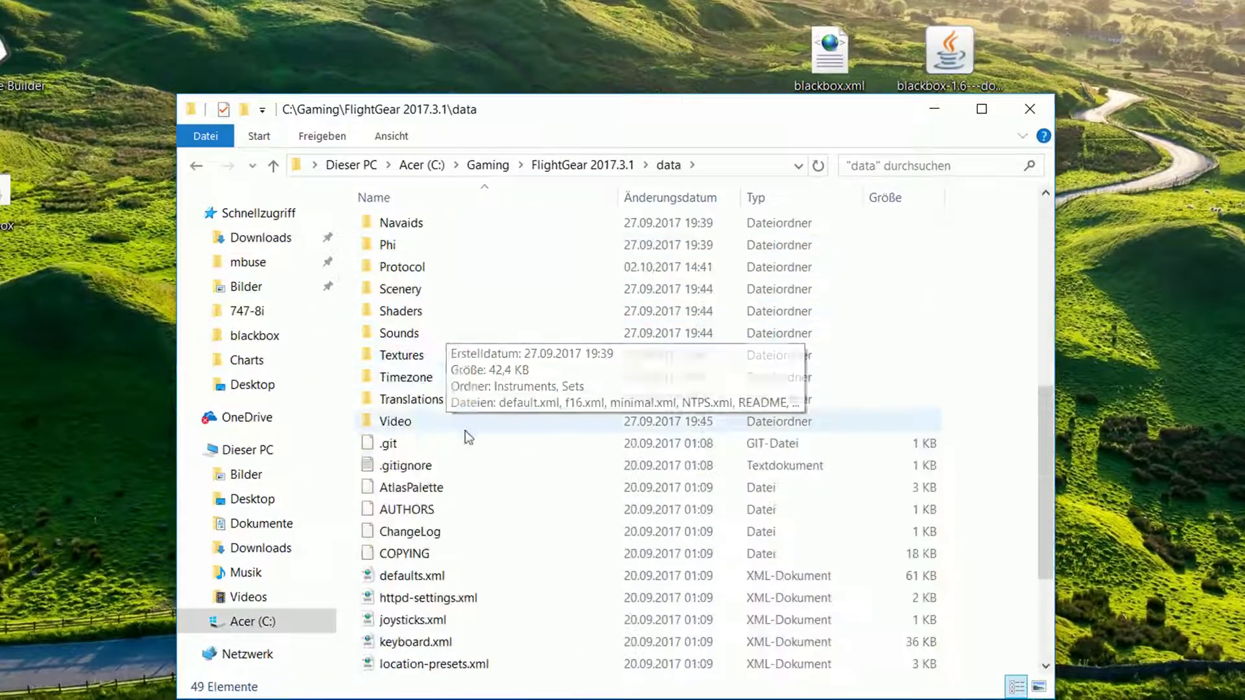
double_click(416, 268)
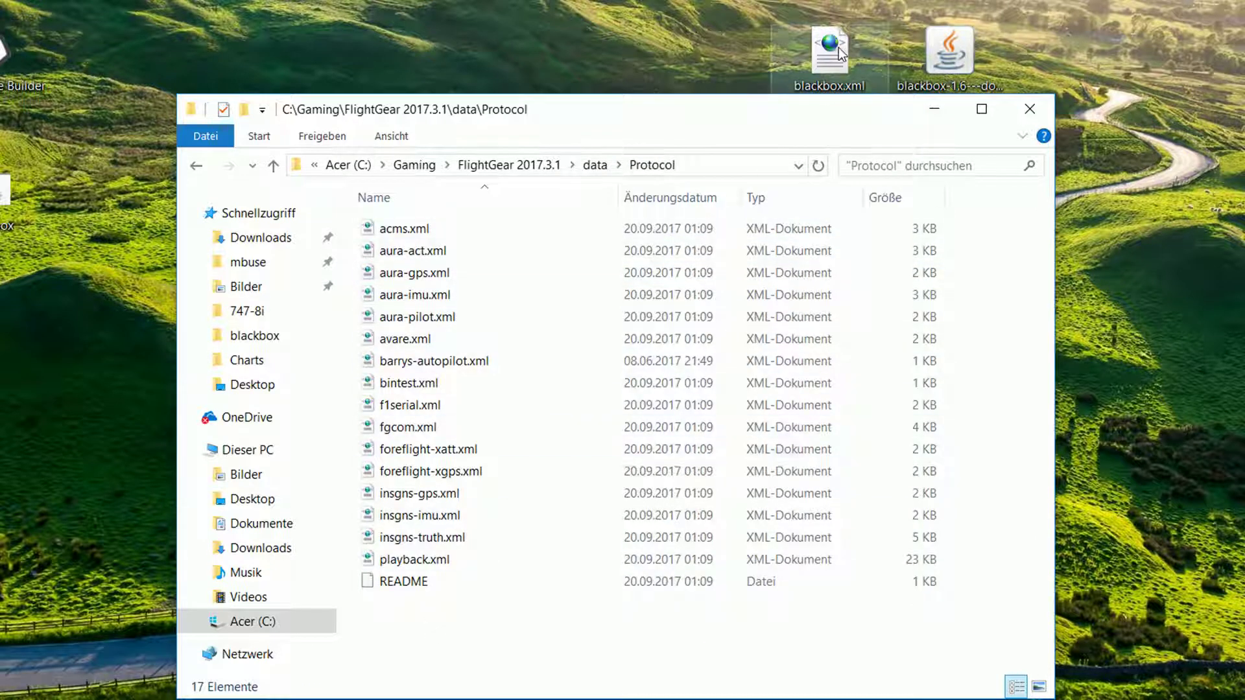
left_click(838, 48)
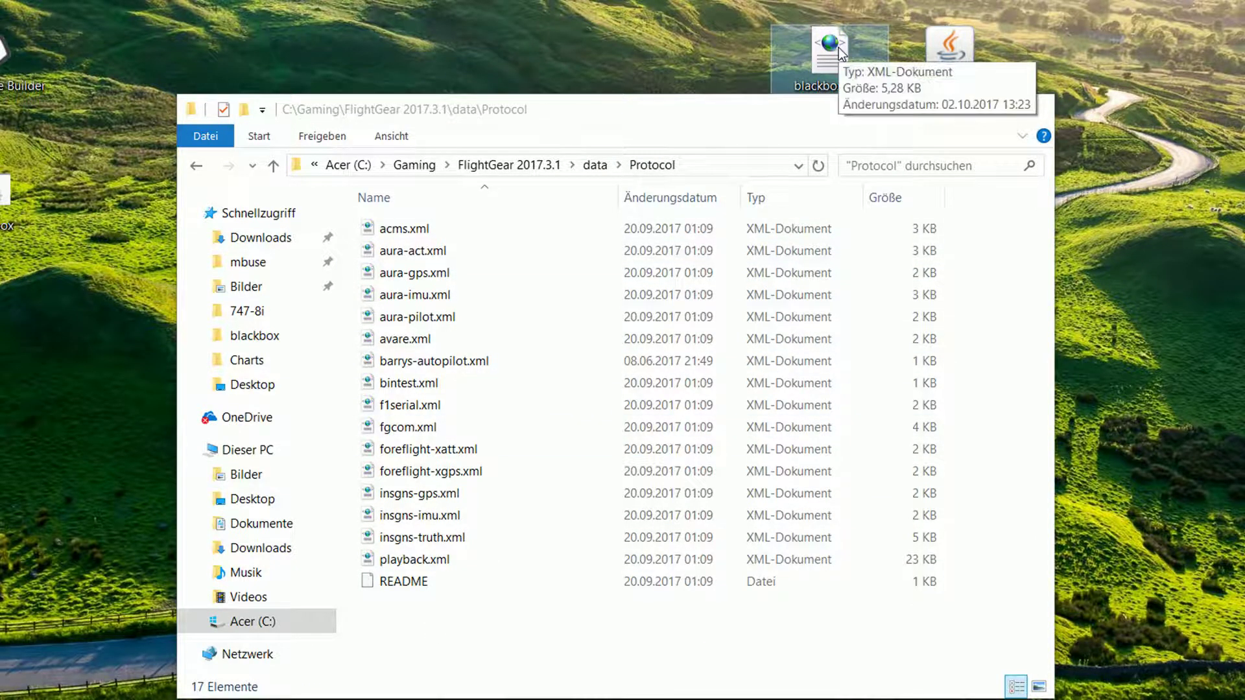
left_click(470, 650)
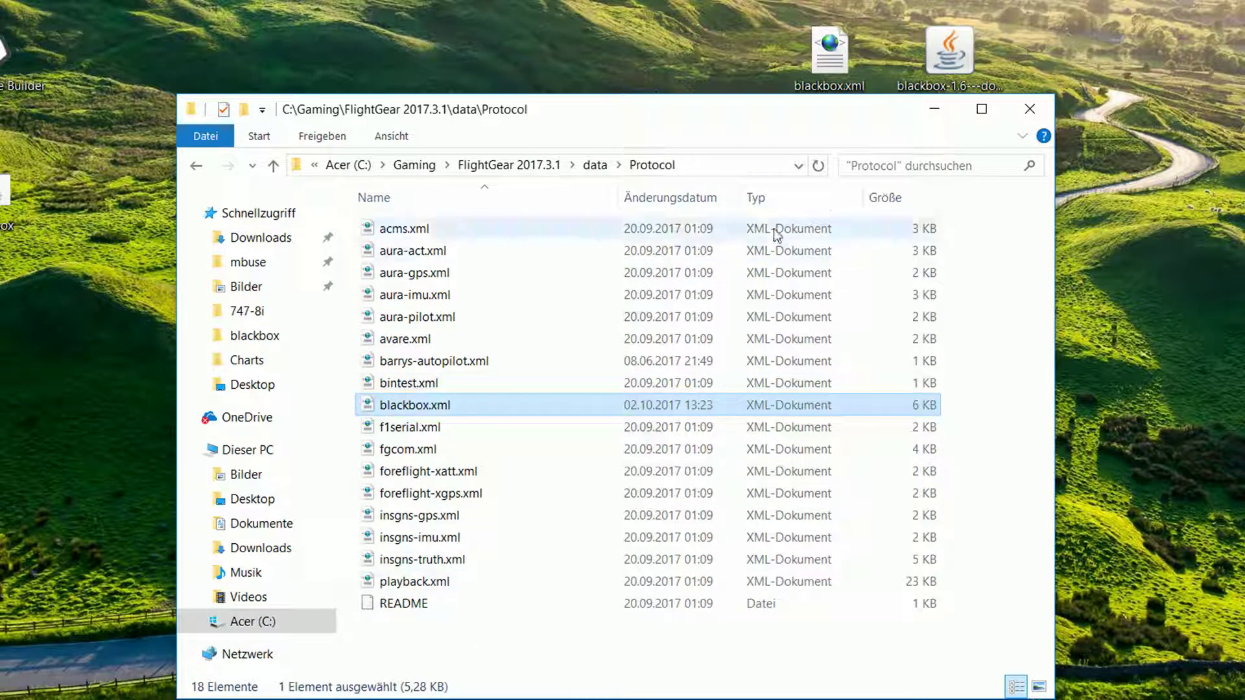
left_click(1041, 114)
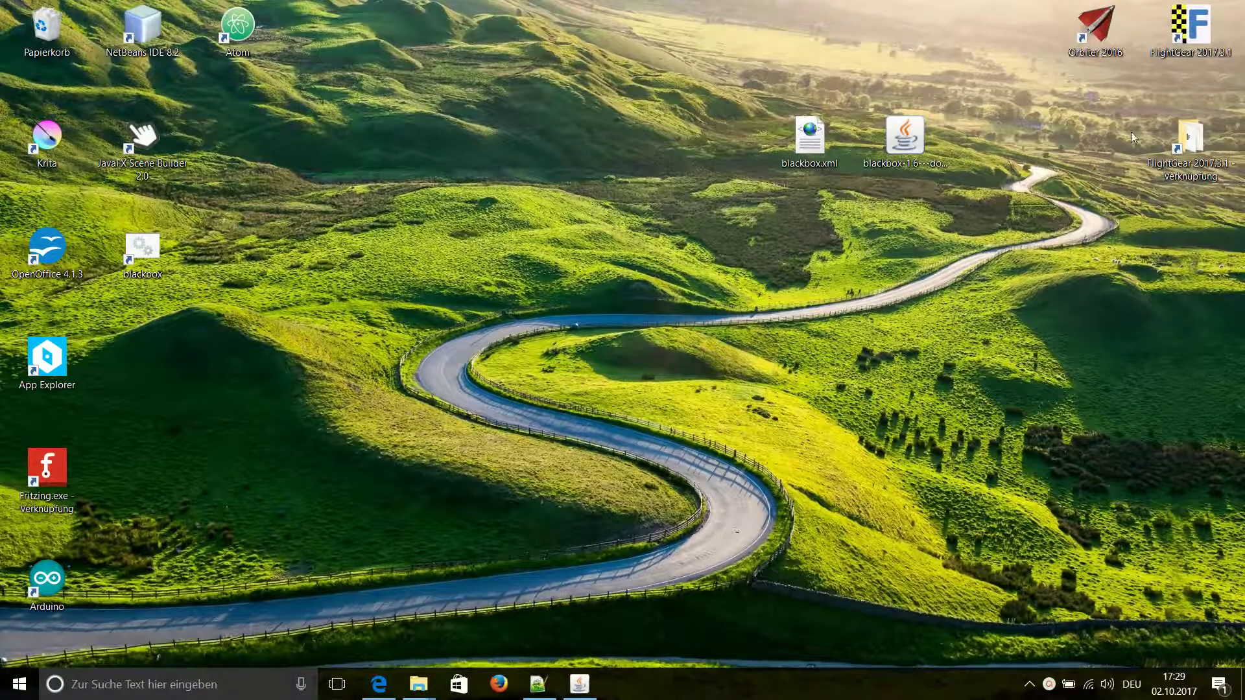
Start the FlightGear launcher, scroll Settings to Additional Settings, and bring back the Getting Started page
double_click(1191, 37)
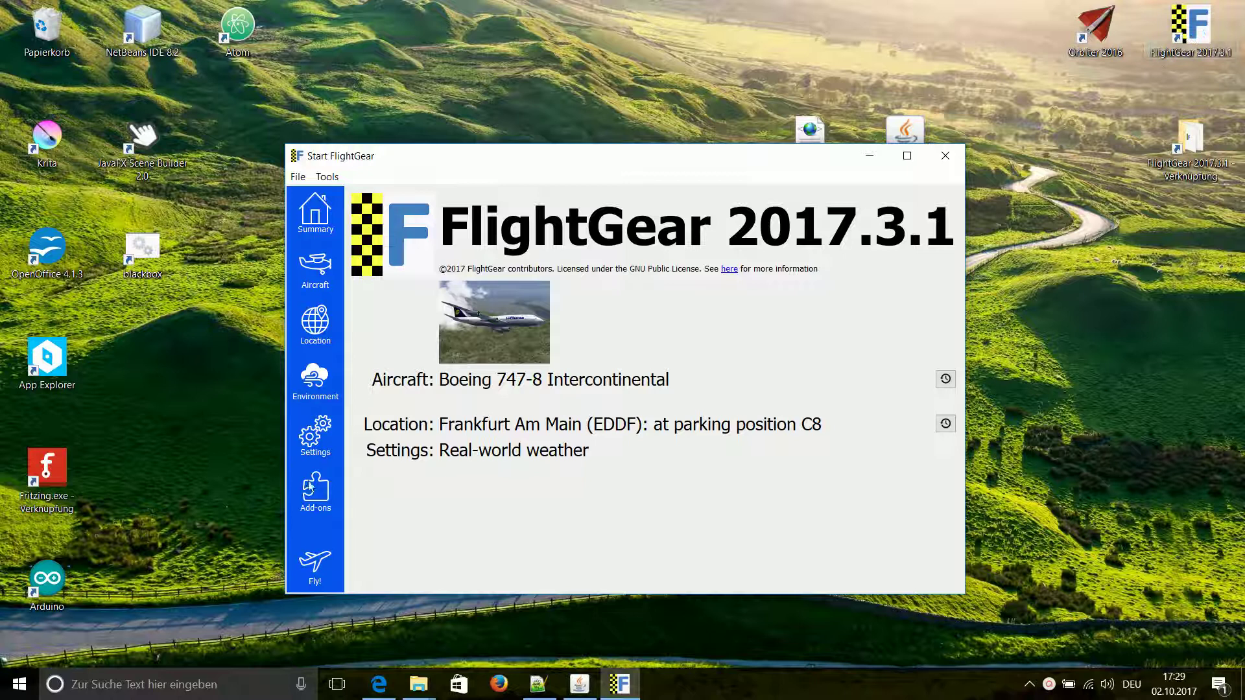
left_click(324, 440)
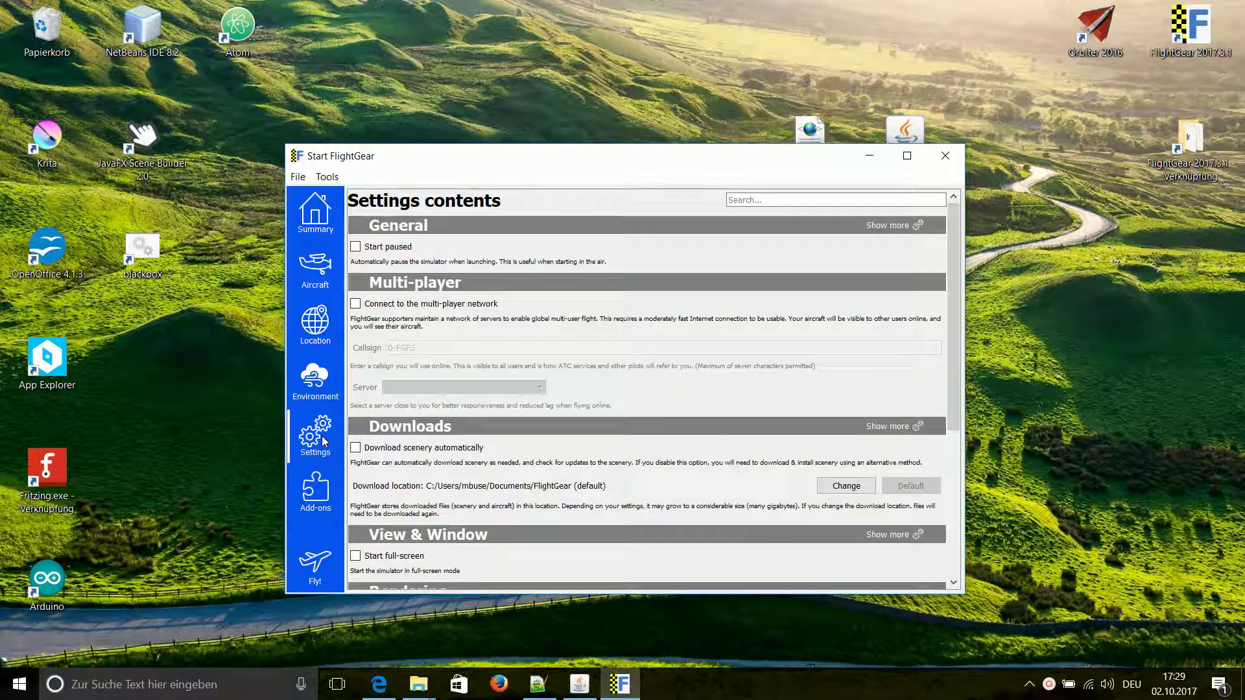
scroll(686, 401, "down", 6)
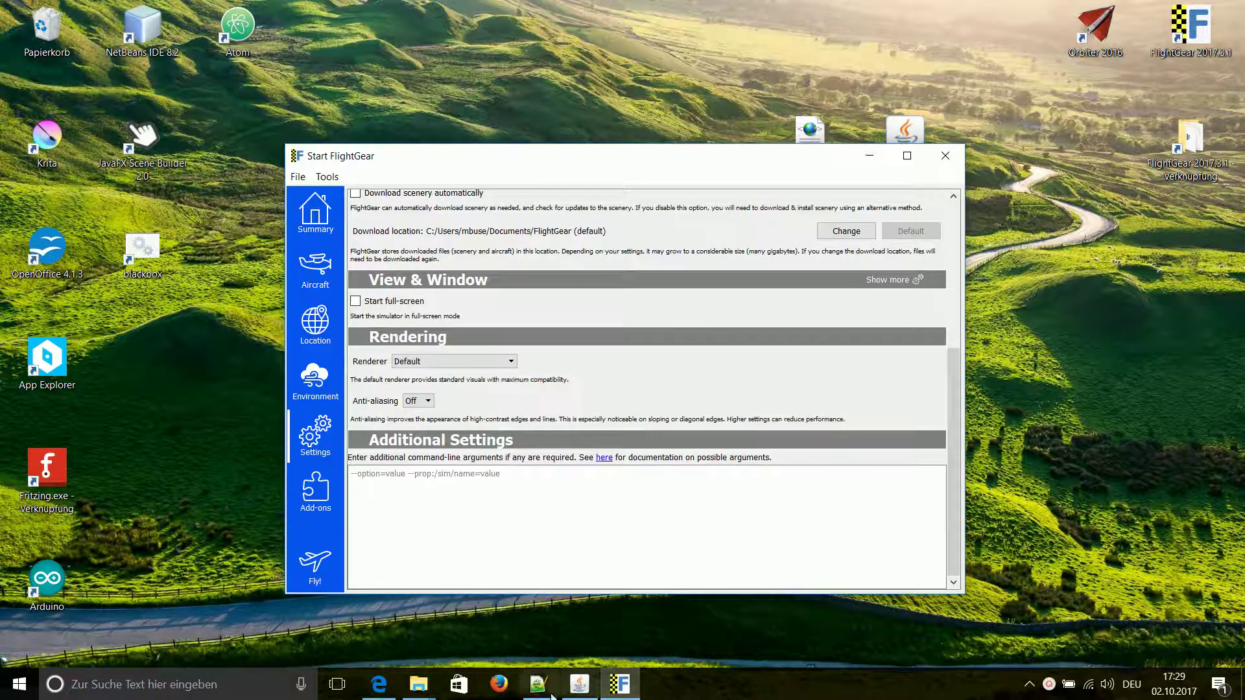
left_click(381, 686)
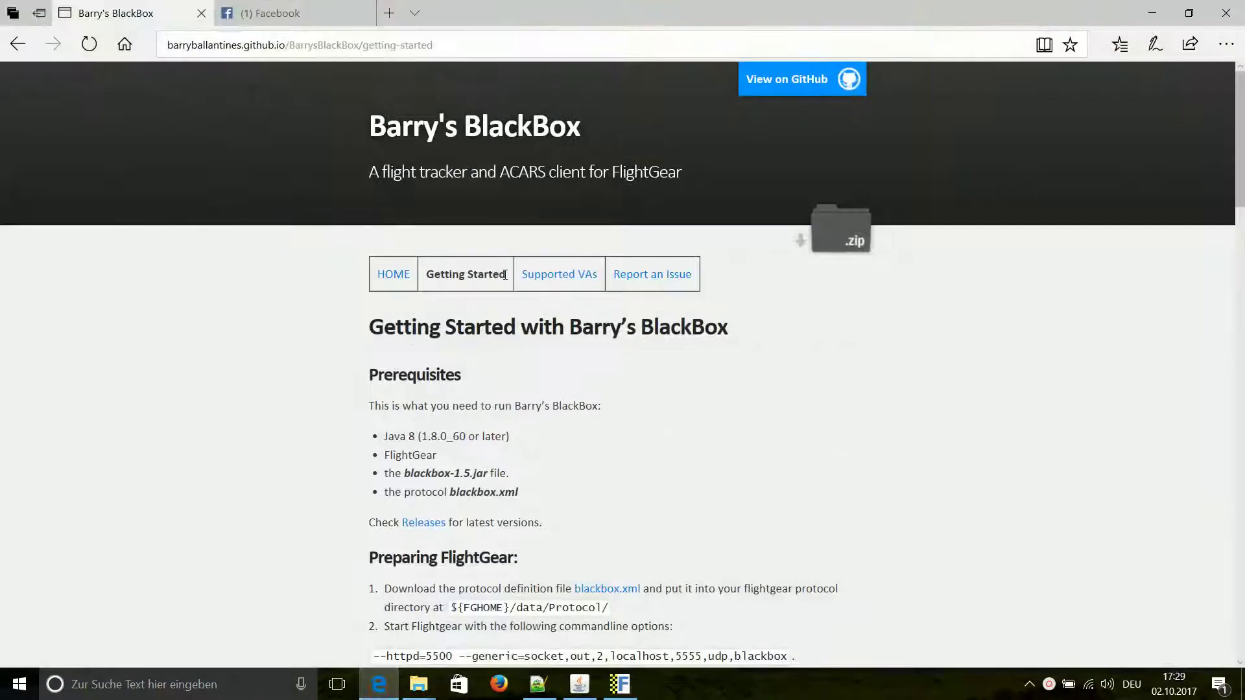
Paste --httpd=5500 --generic=socket,out,2,localhost,5555,udp,blackbox into Additional Settings and start the simulator
scroll(507, 286, "down", 5)
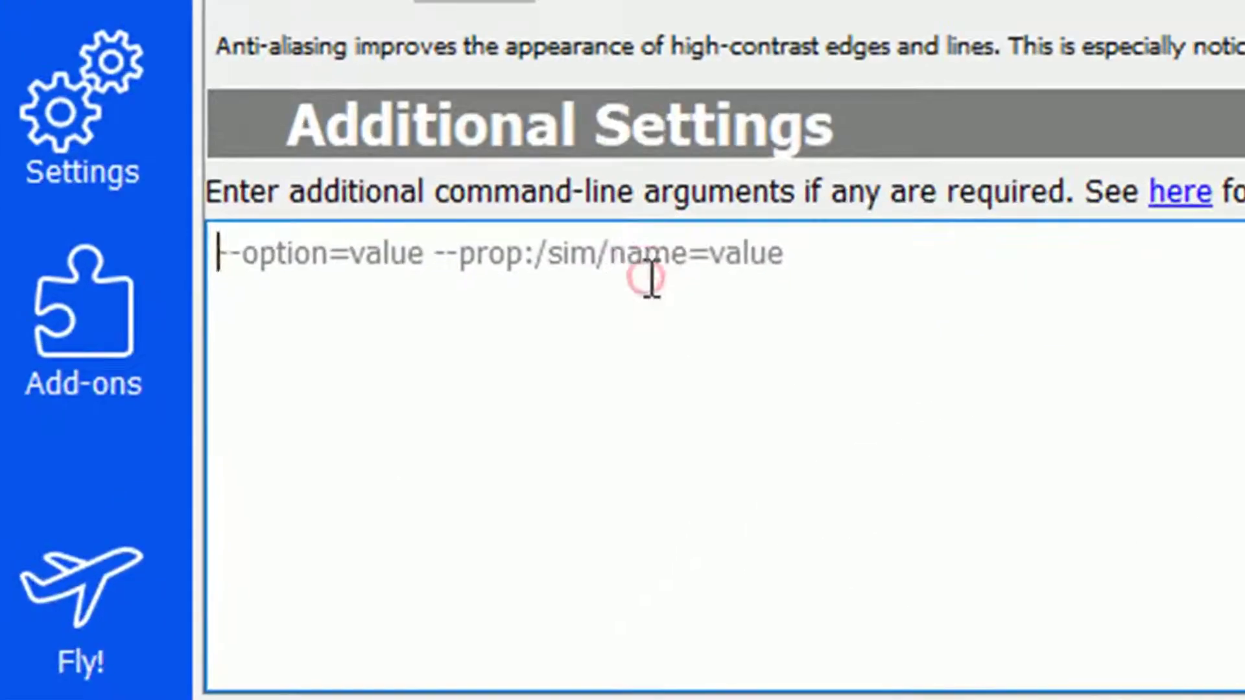
left_click(398, 505)
type("--httpd=5500 --generic=socket,out,2,localhost,5555,udp,blackbox")
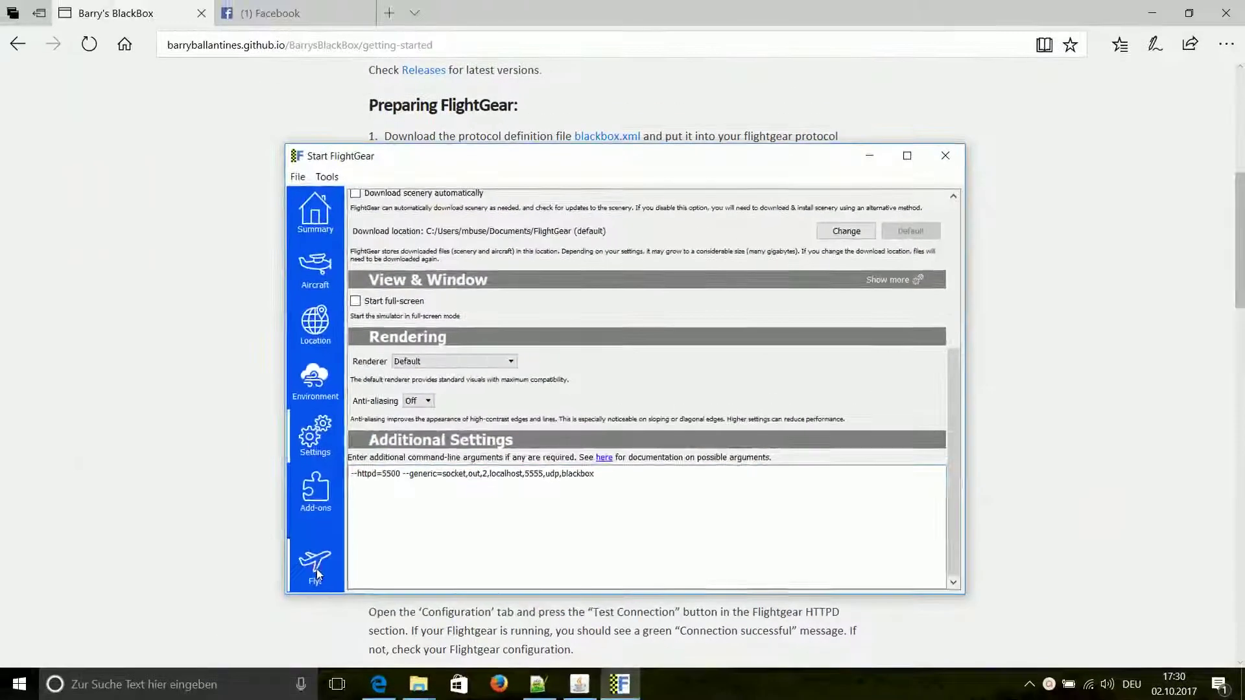
left_click(317, 573)
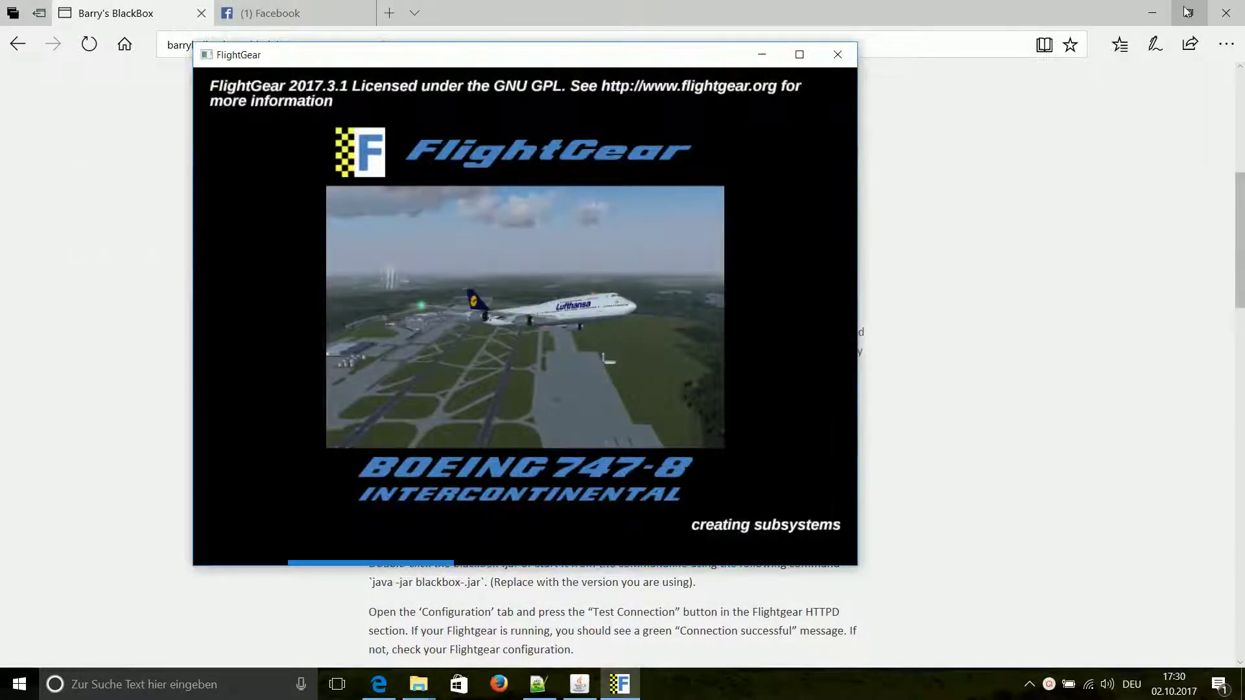
left_click(1152, 13)
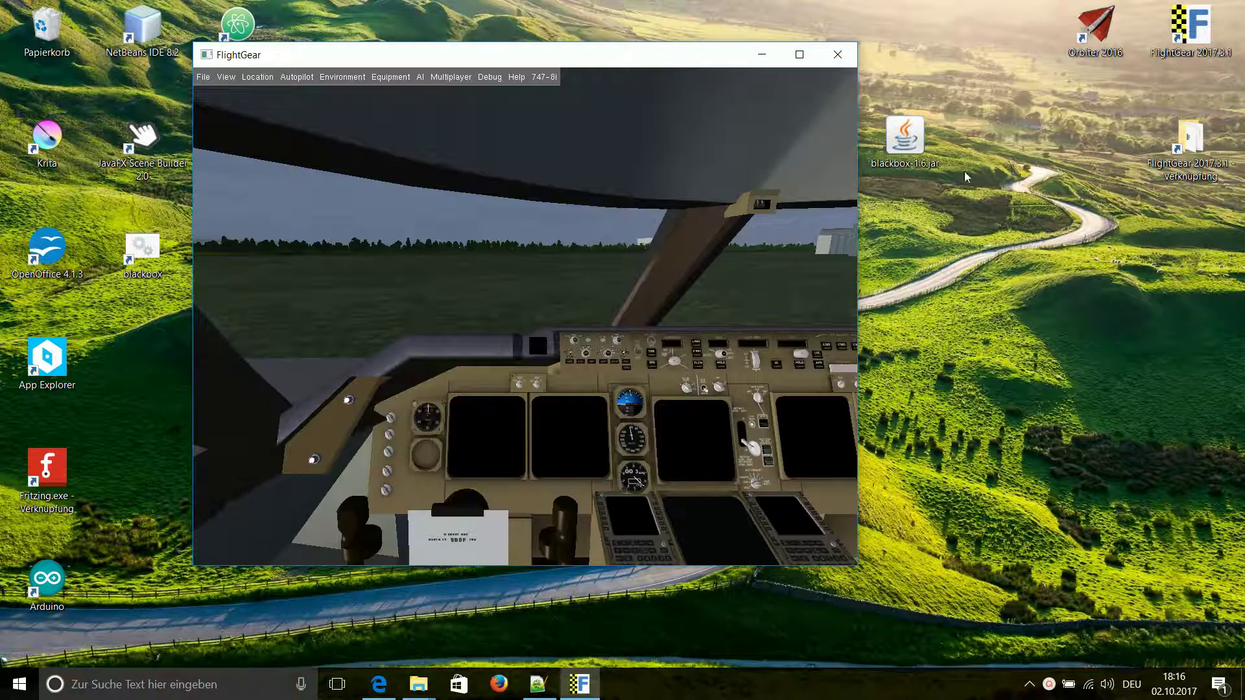
Launch blackbox-1.6.jar and successfully test its FlightGear HTTPD connection to localhost port 5500
left_click(916, 148)
double_click(916, 148)
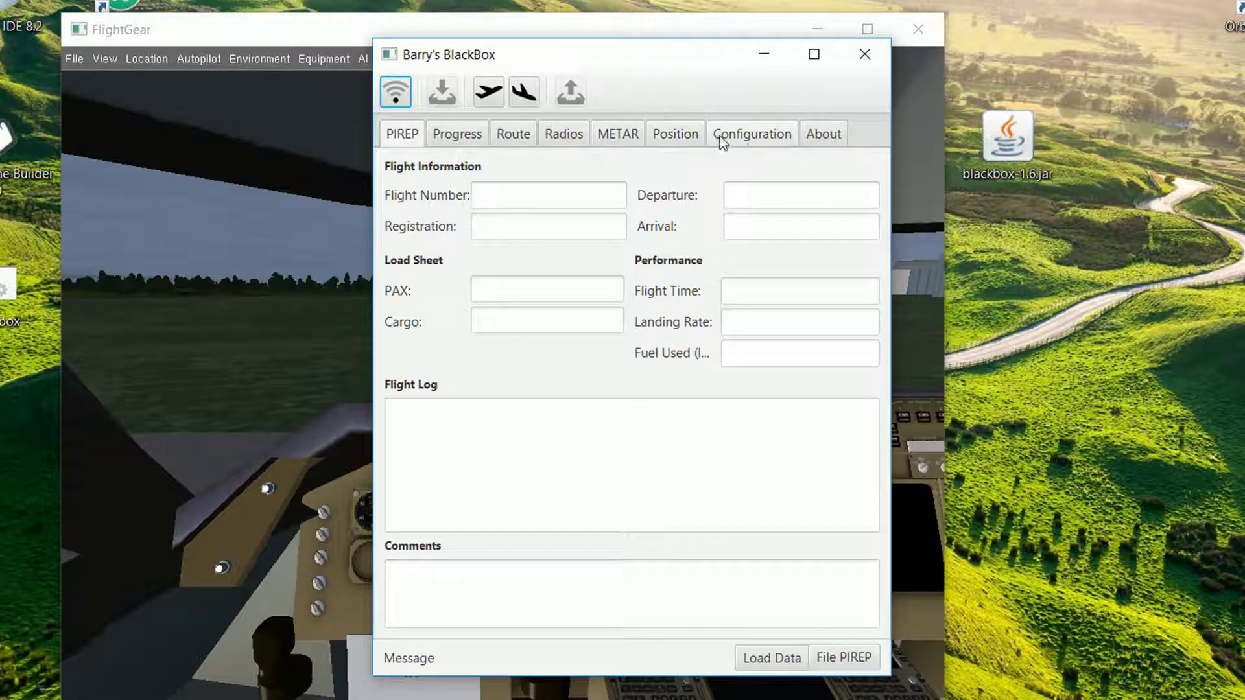
left_click(741, 138)
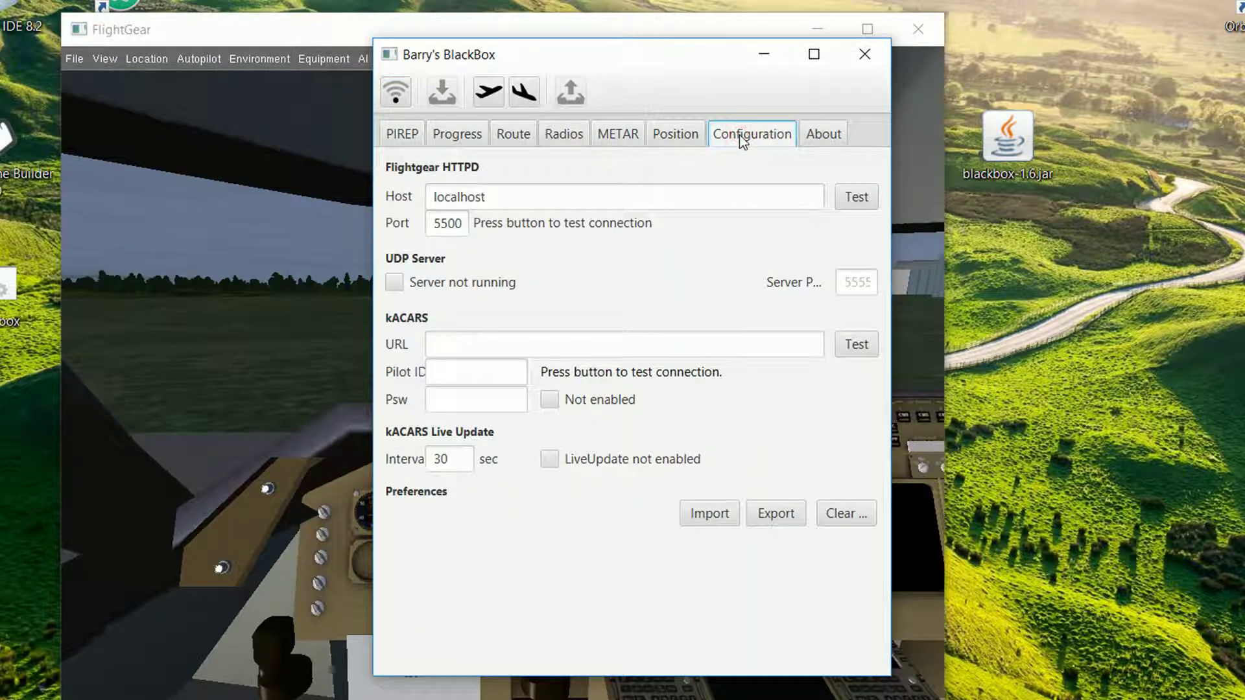
left_click(513, 194)
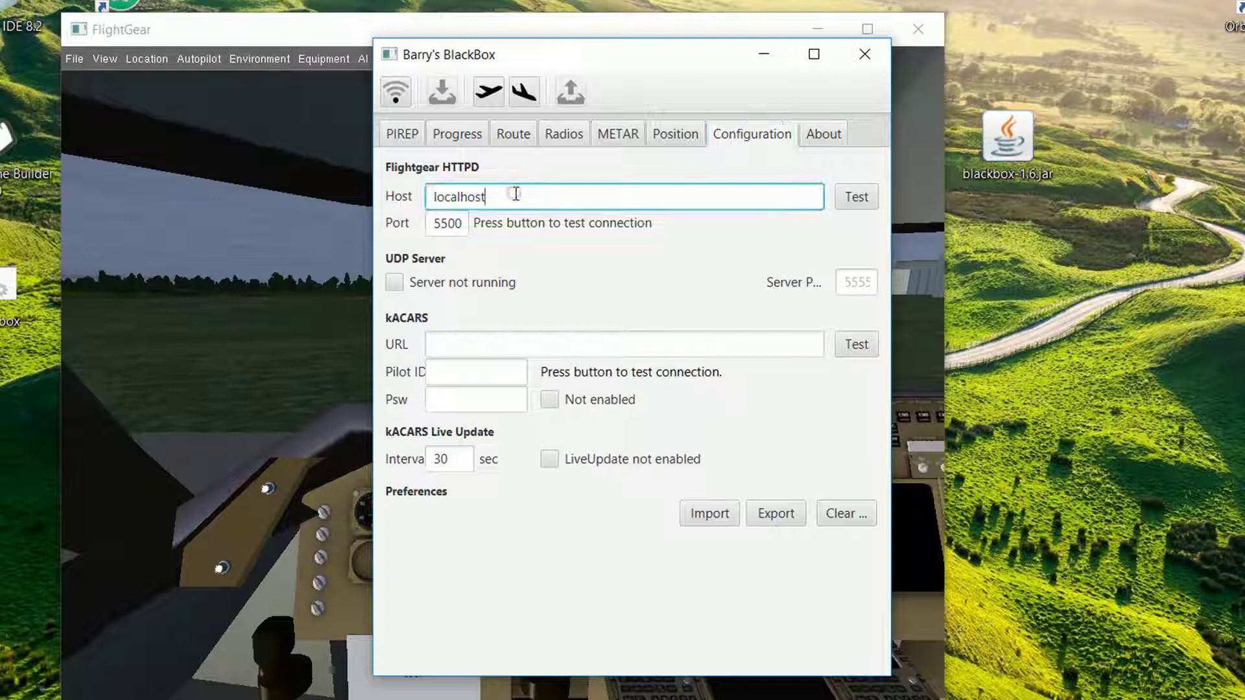
left_click(463, 225)
left_click(856, 201)
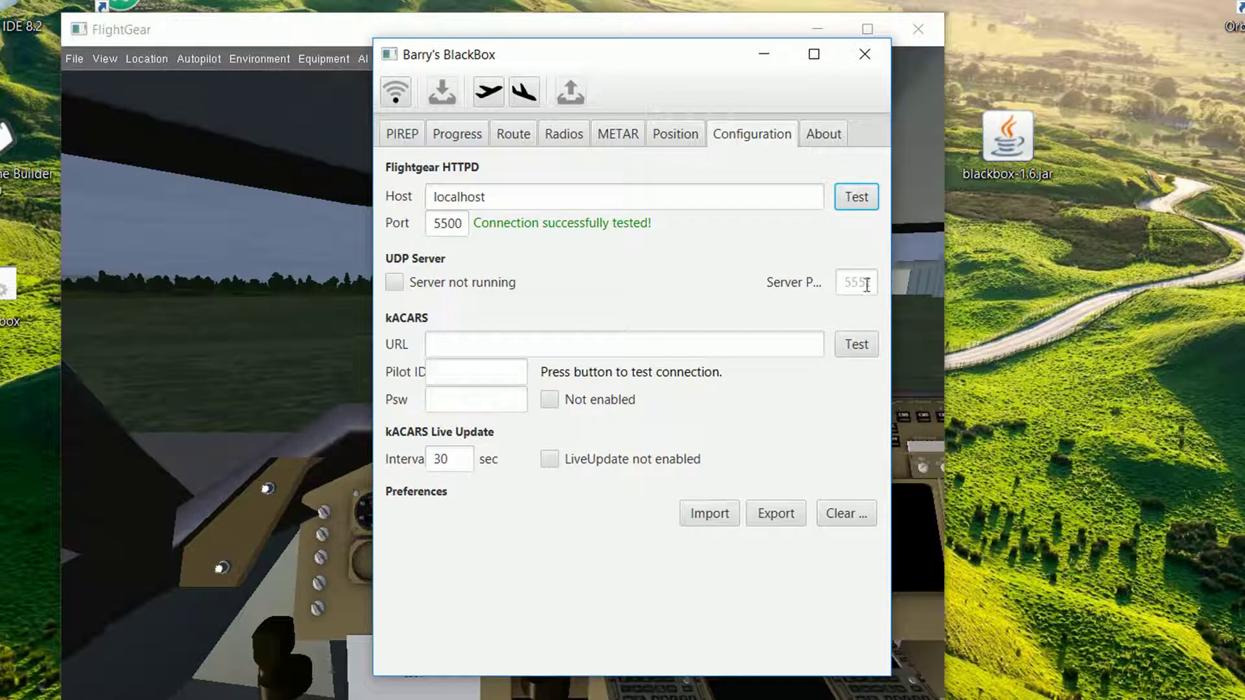
Check the Position tab, connect BlackBox to the running simulator, and return to Configuration
left_click(686, 135)
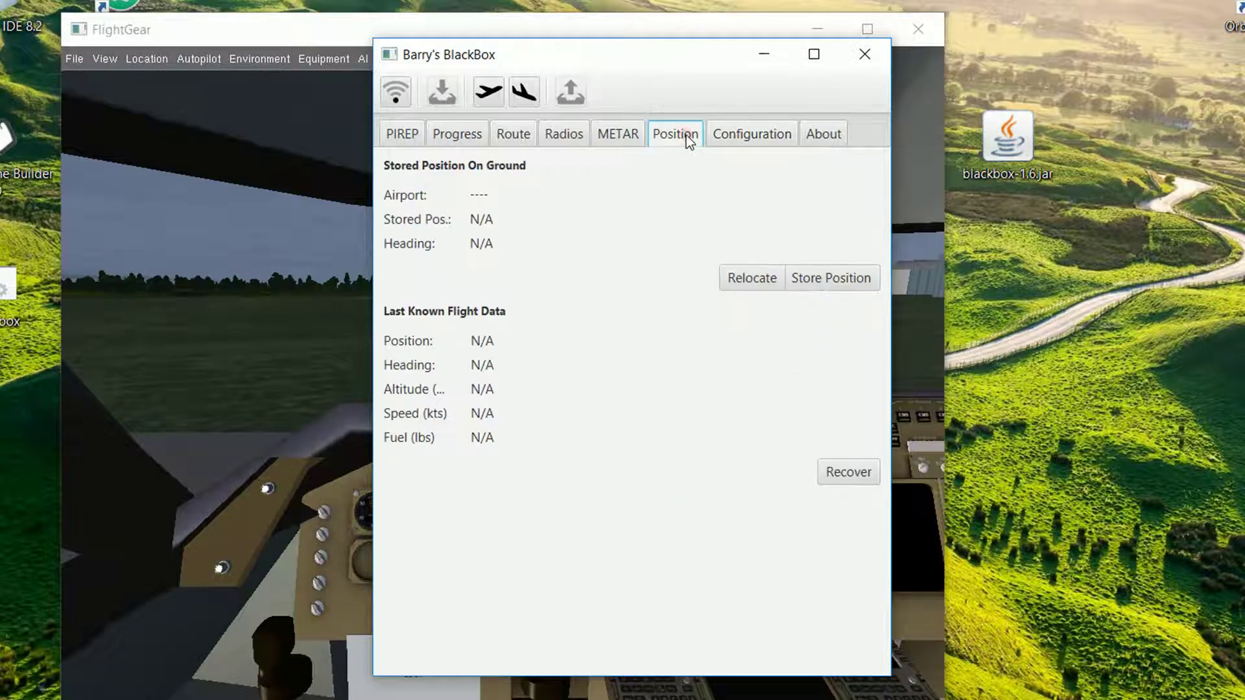
left_click(395, 98)
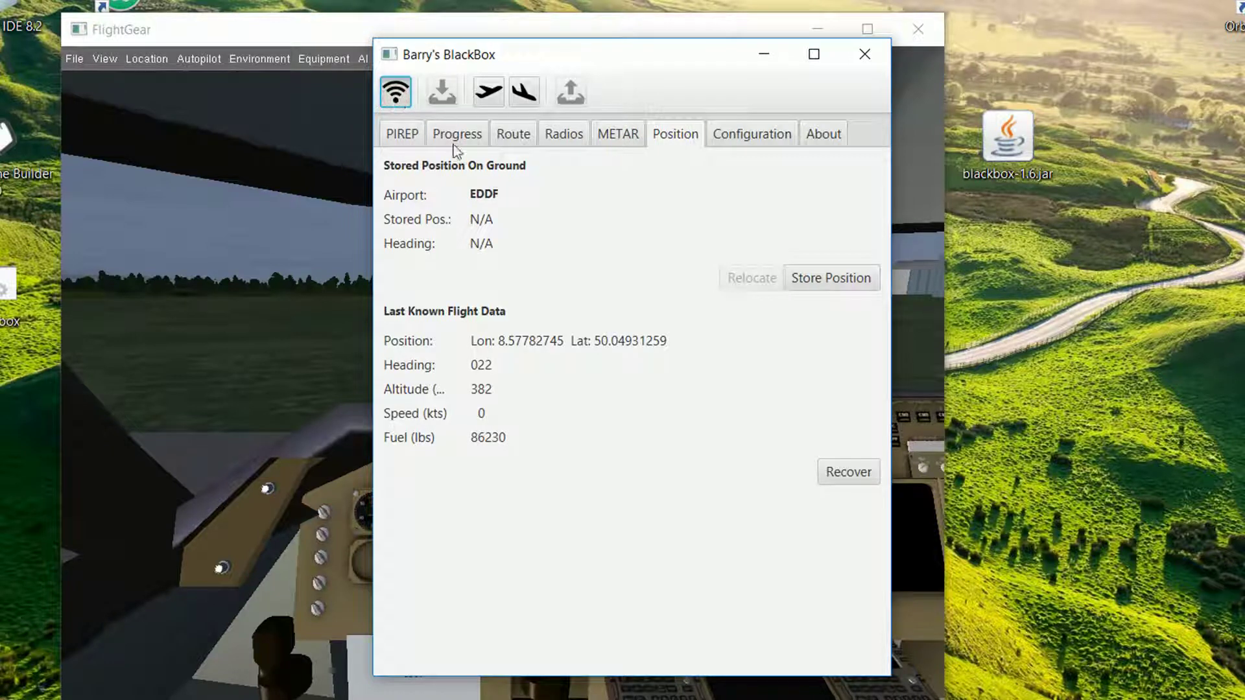
left_click(769, 135)
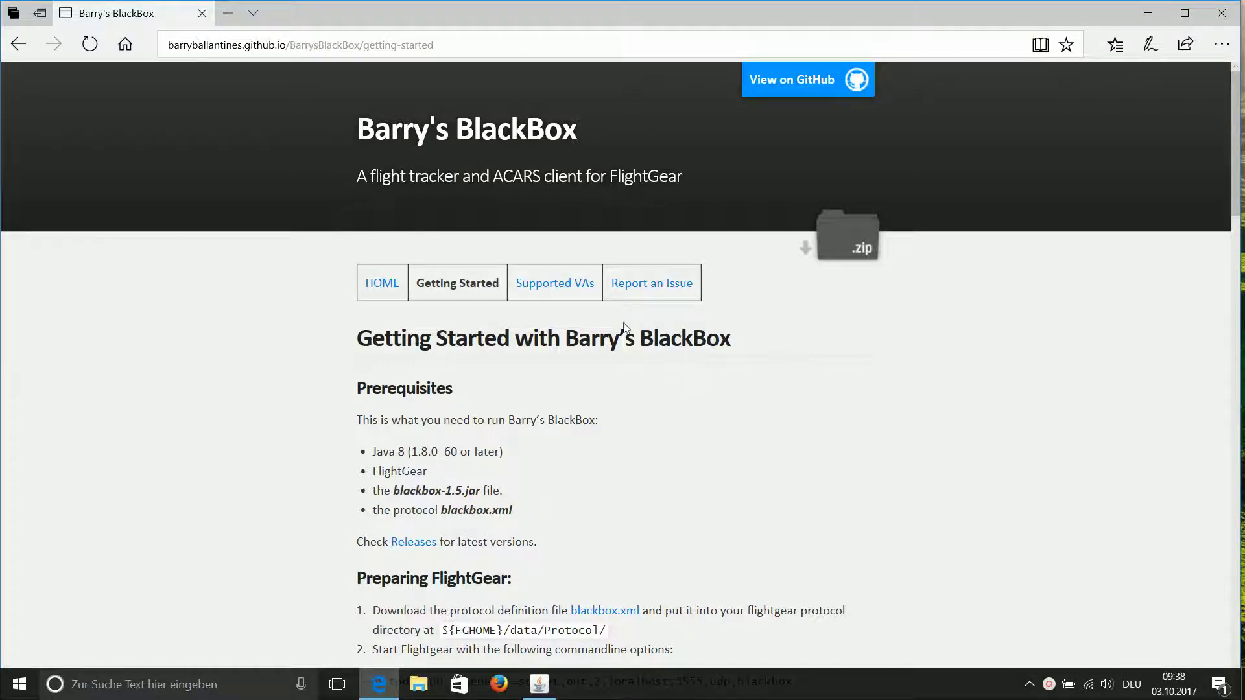
Show the Supported VAs page and scroll down to the Verified Virtual Airlines table
left_click(555, 284)
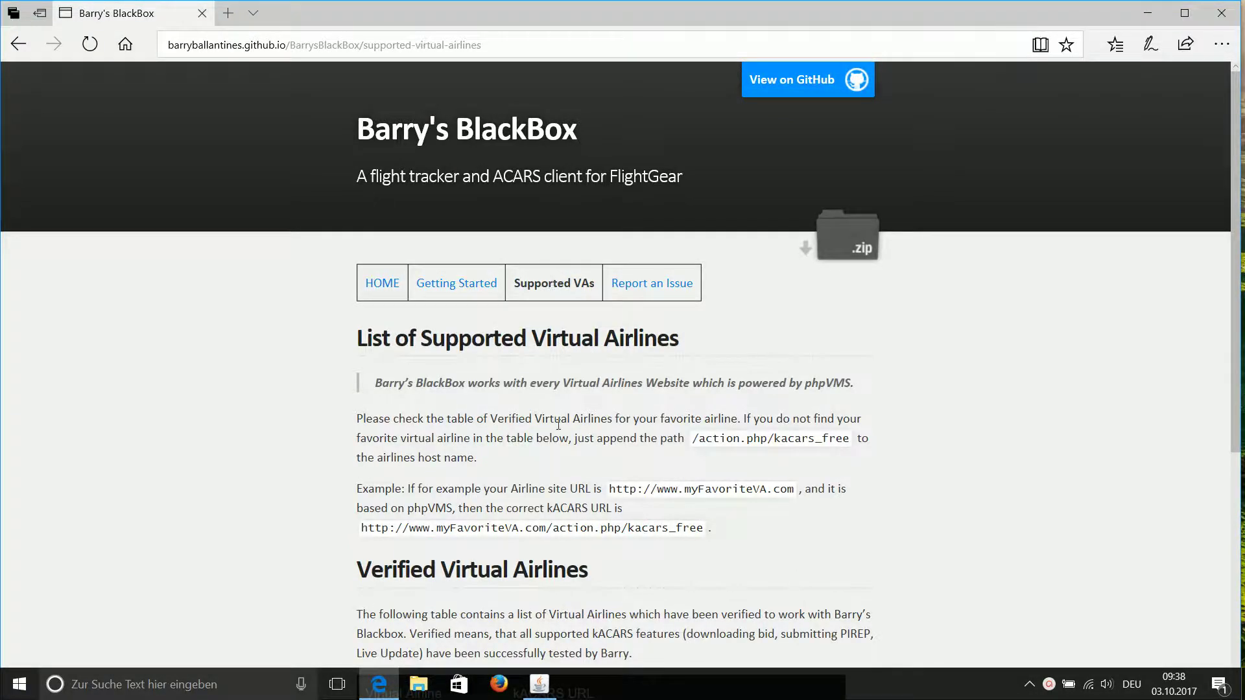
scroll(556, 339, "down", 5)
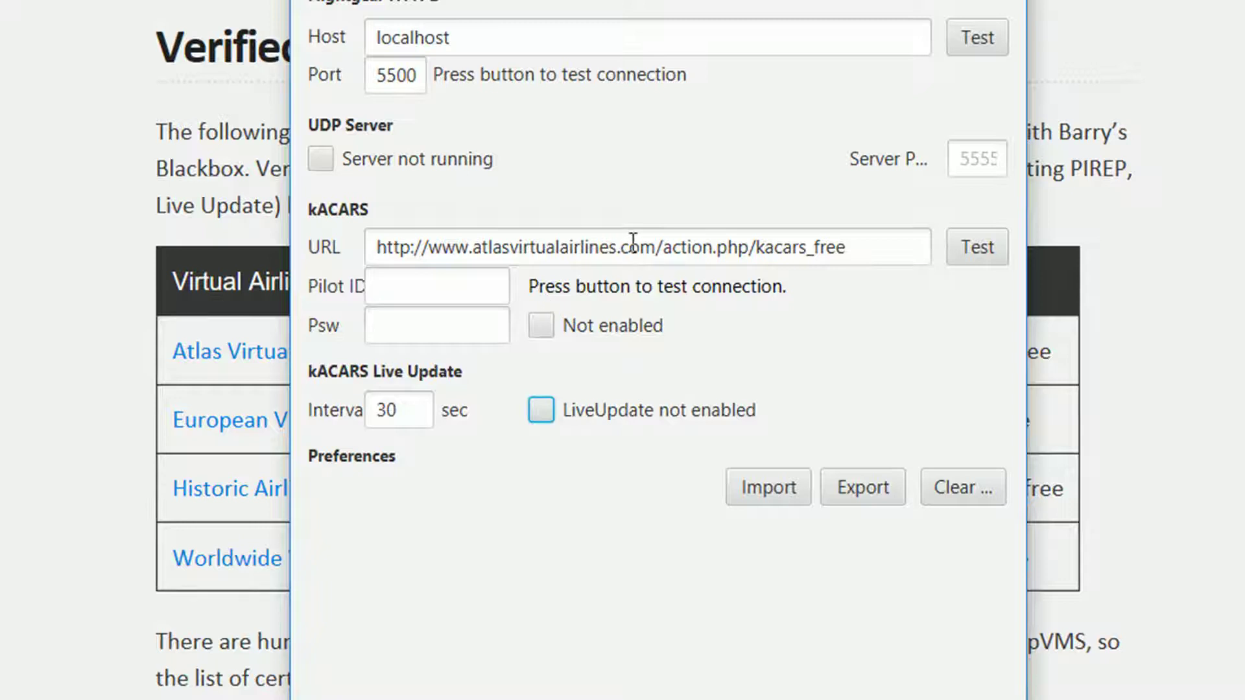
Fill in the kACARS pilot ID and the account password
left_click(633, 242)
left_click(434, 297)
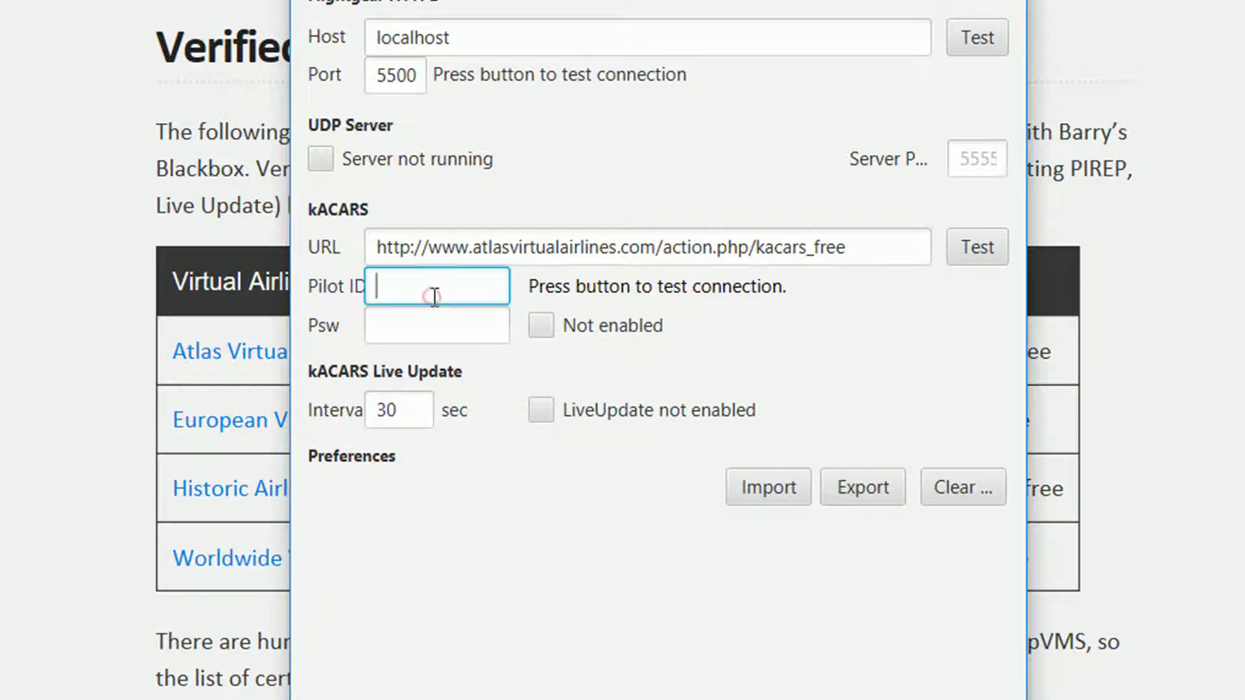
type("AVA")
type("105")
key("Tab")
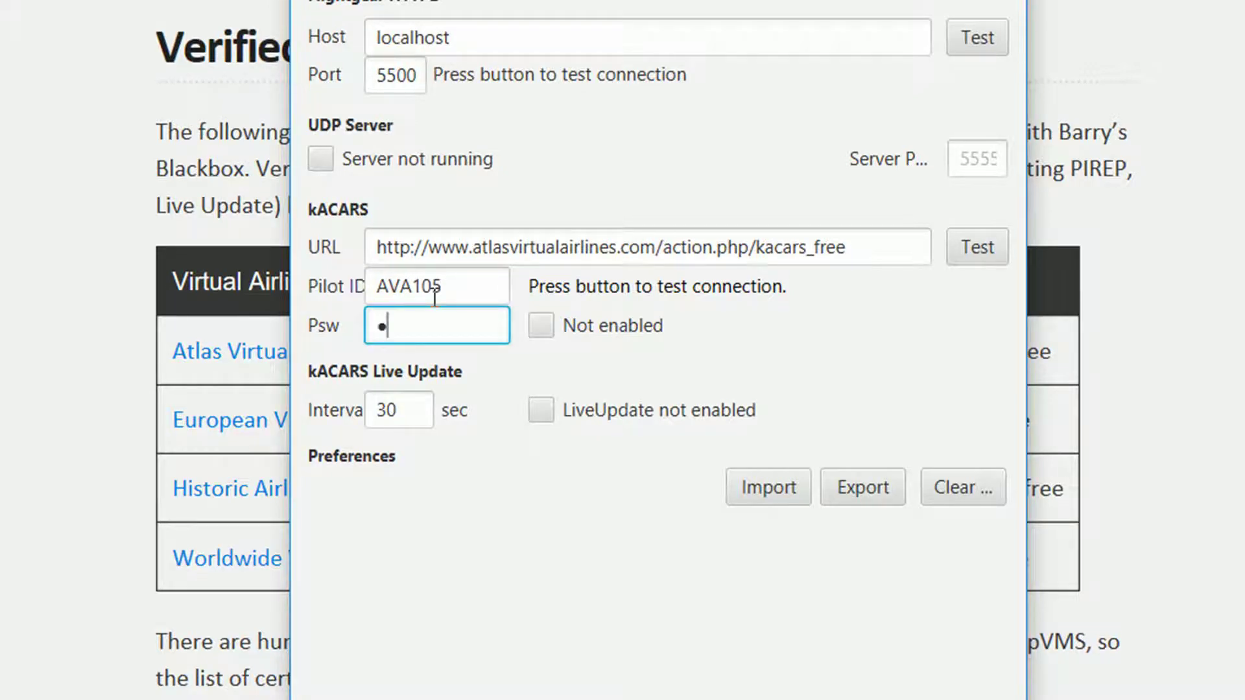
Enable kACARS and LiveUpdate, then run the kACARS connection test
left_click(545, 327)
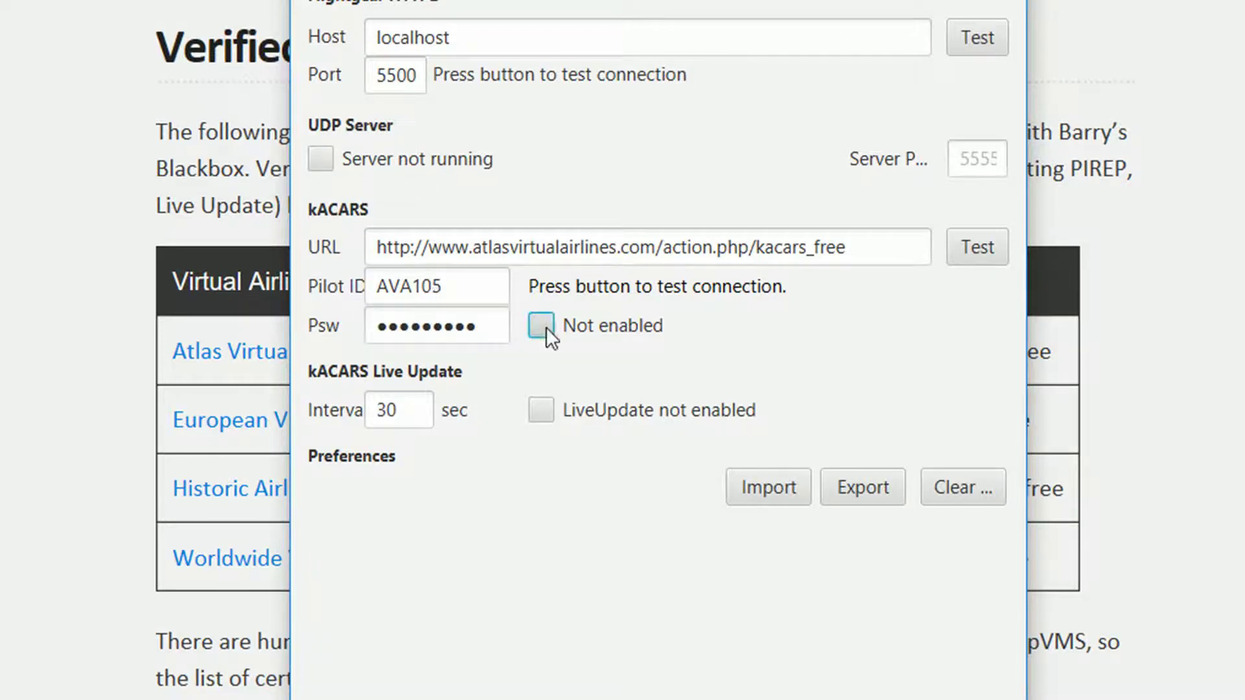
left_click(540, 408)
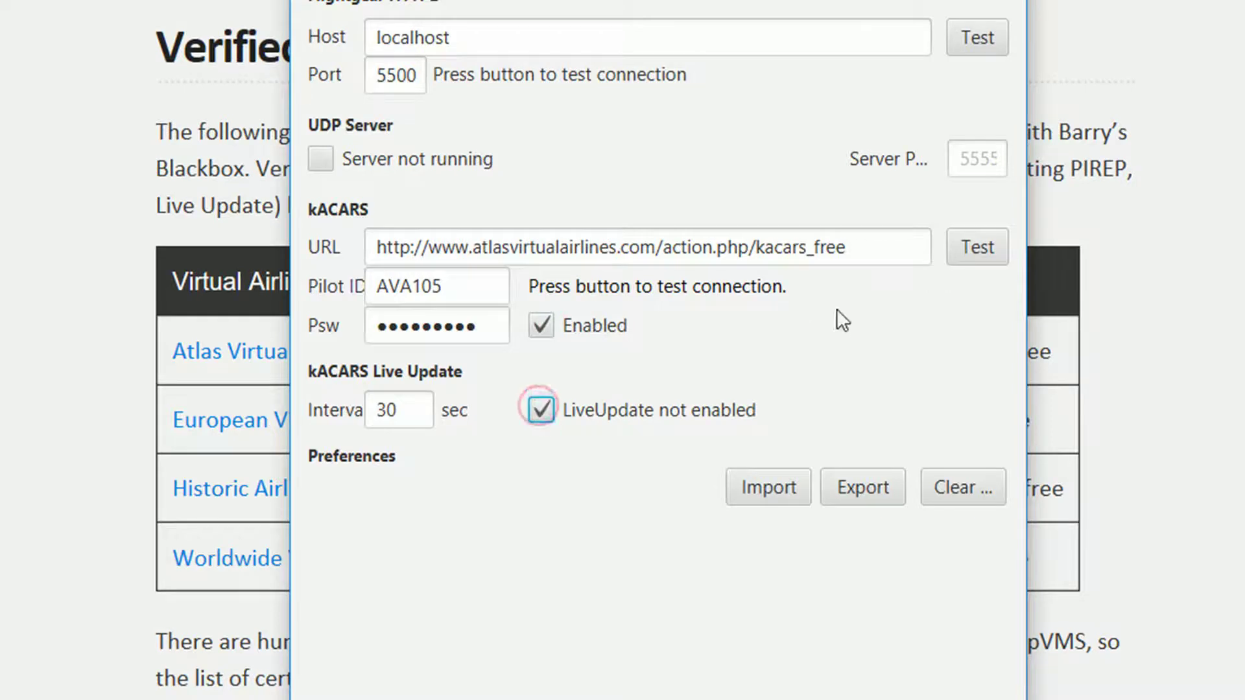
left_click(965, 255)
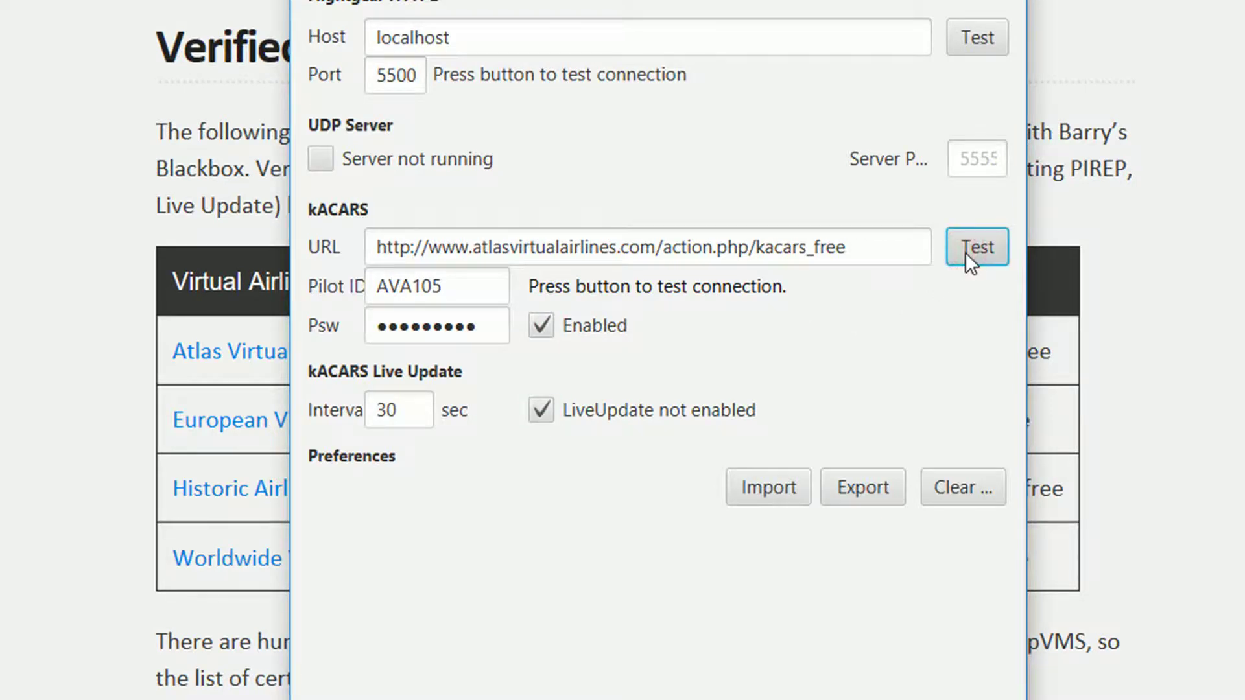